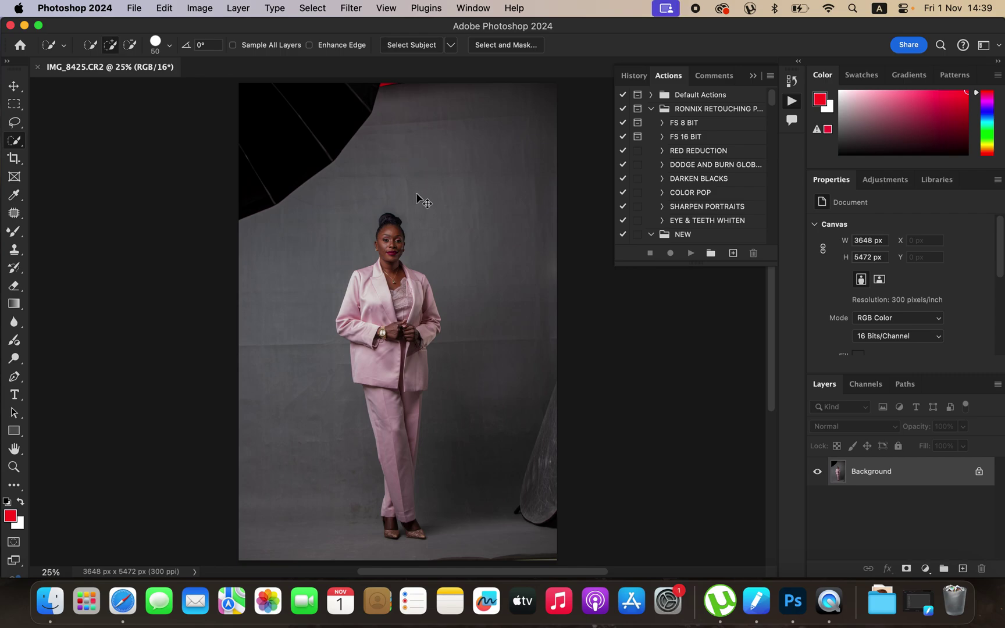
key("super+equal")
key("super+equal")
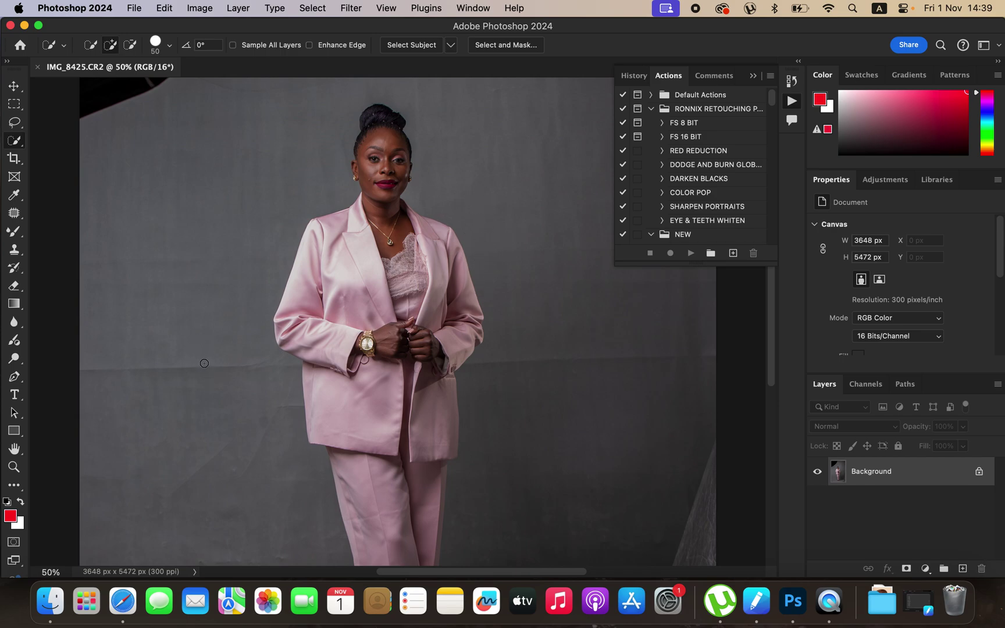
key("super+minus")
key("super+minus")
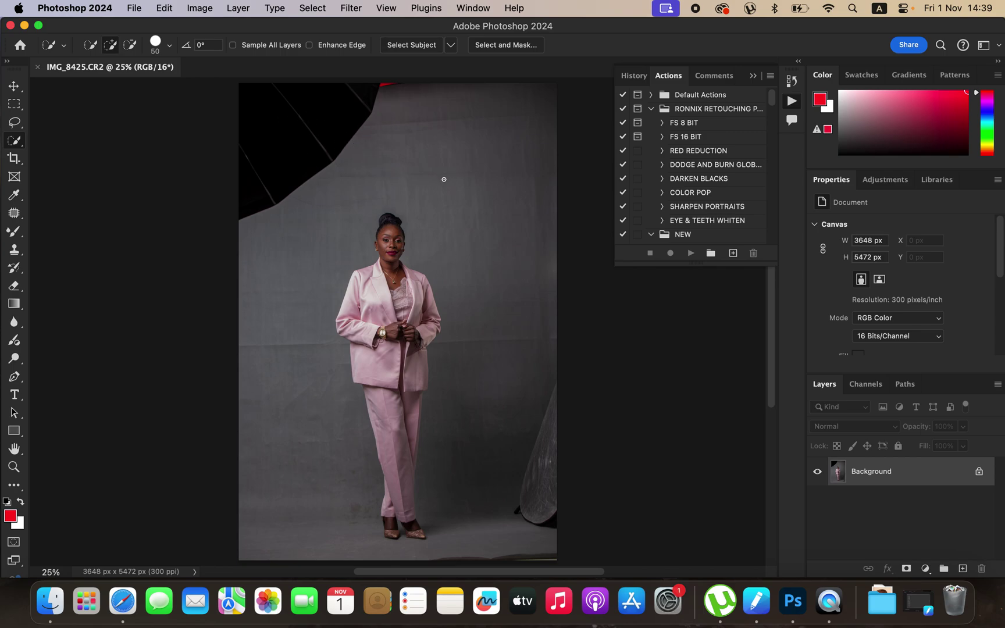
Step: Crop the photo at a 4:5 ratio to about 3751 × 4688 px around the full figure, extending the sides with Content-Aware Fill
left_click(16, 127)
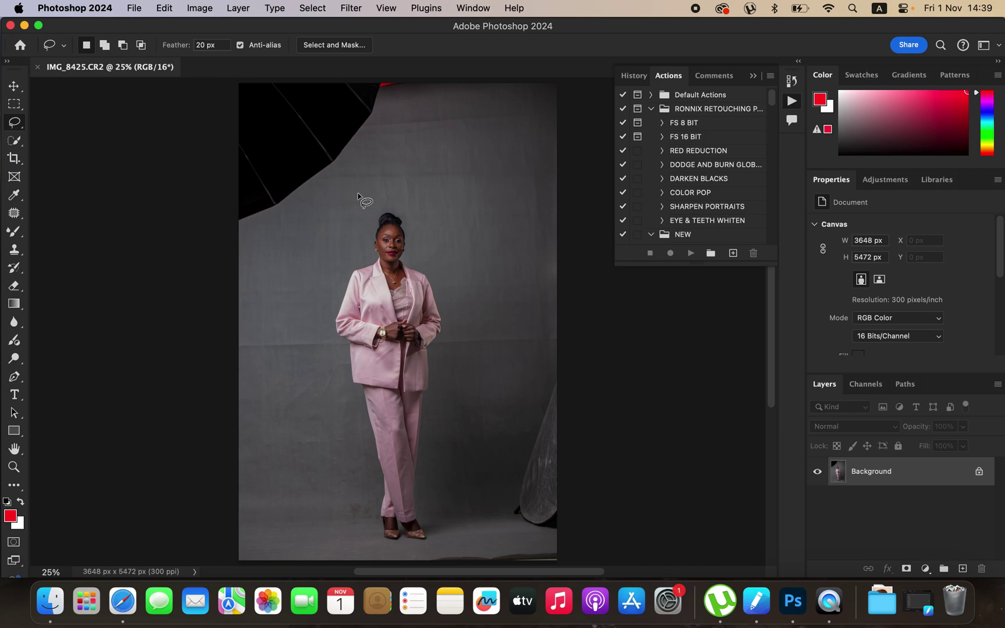
left_click(16, 160)
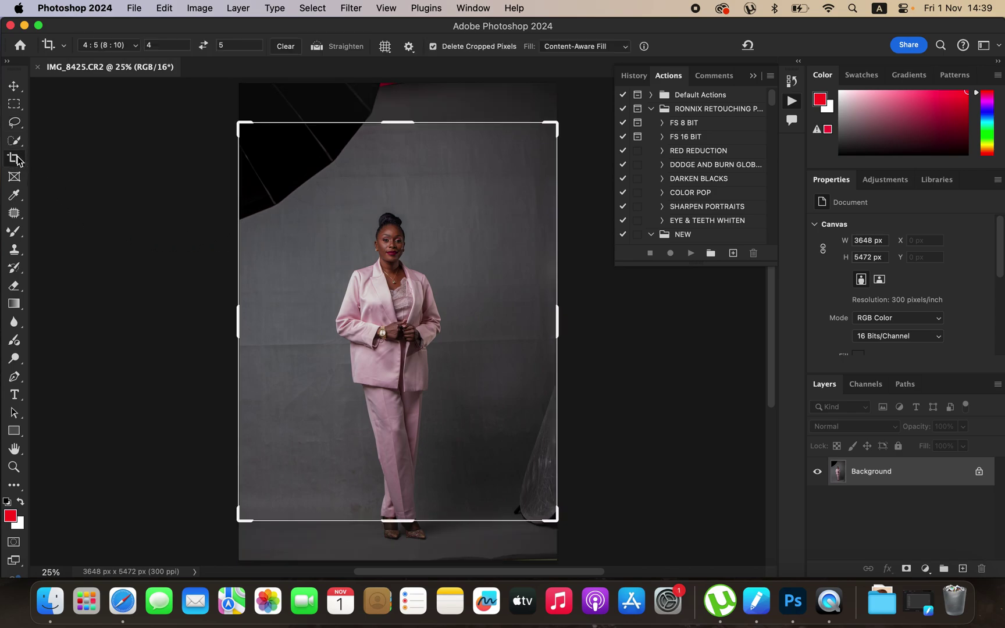
left_click(136, 47)
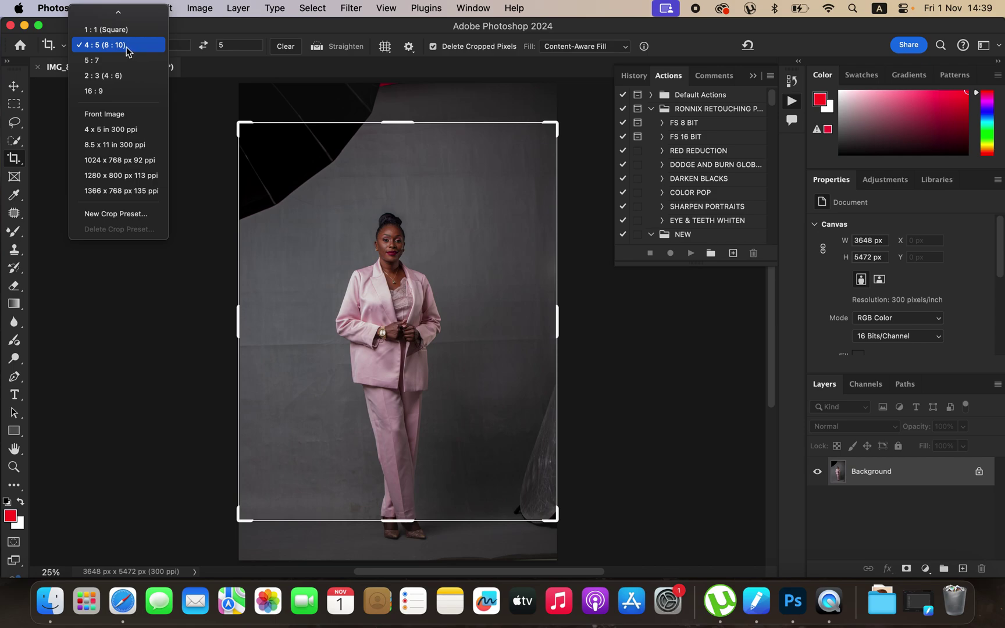
left_click(449, 307)
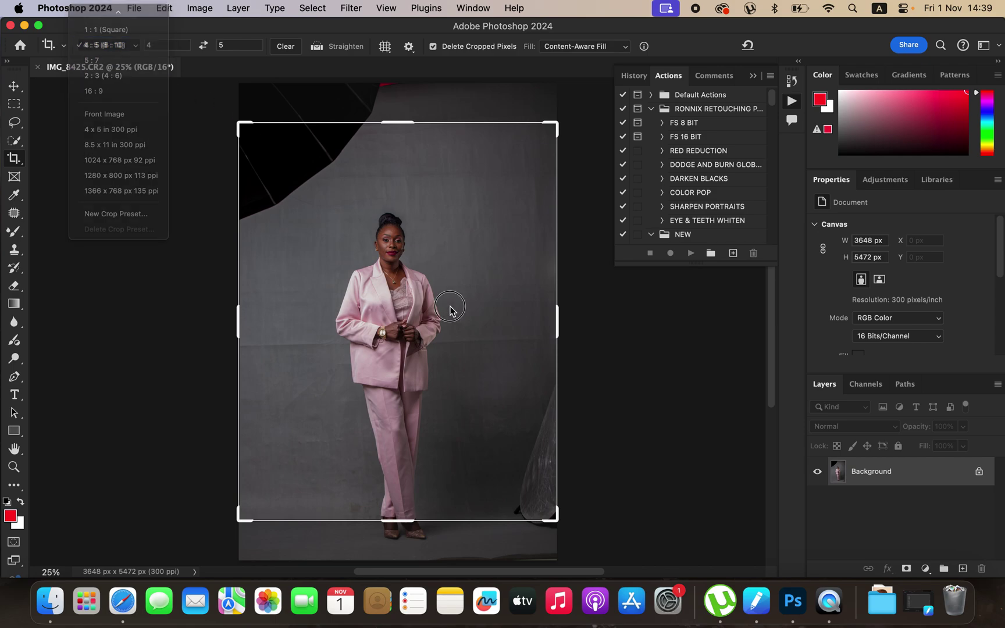
left_click_drag(437, 305, 414, 305)
left_click_drag(240, 519, 233, 523)
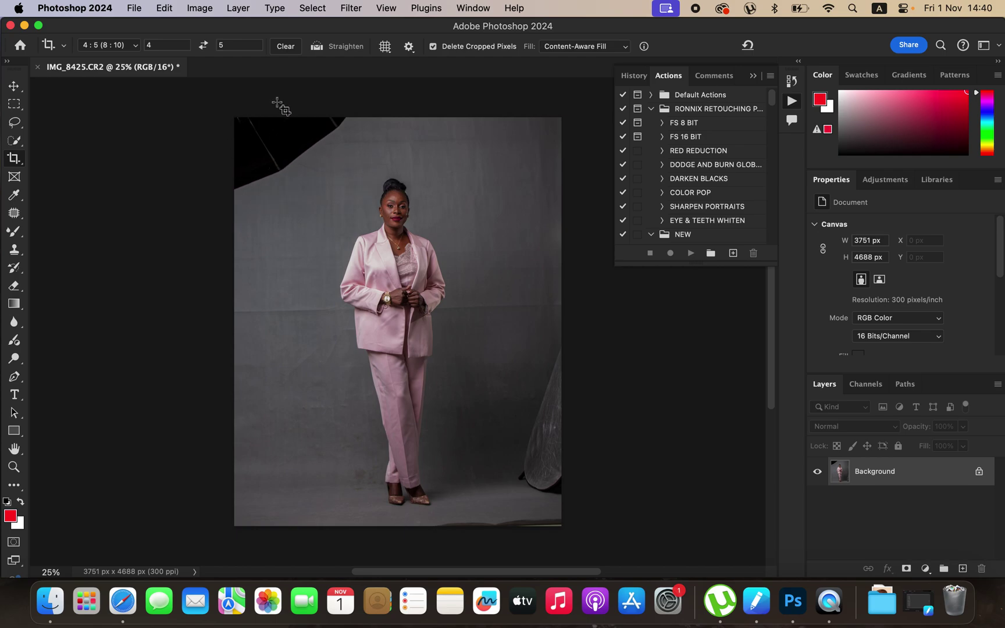
Step: Remove the black studio umbrella from the photo's upper-left corner by patching it with clean backdrop
left_click(14, 213)
right_click(14, 214)
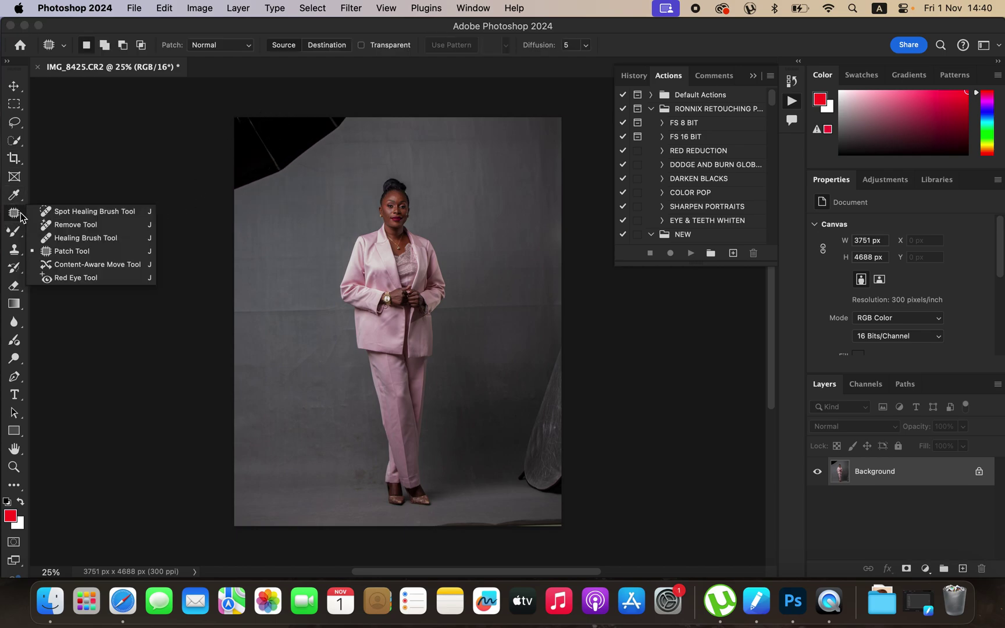
left_click(81, 252)
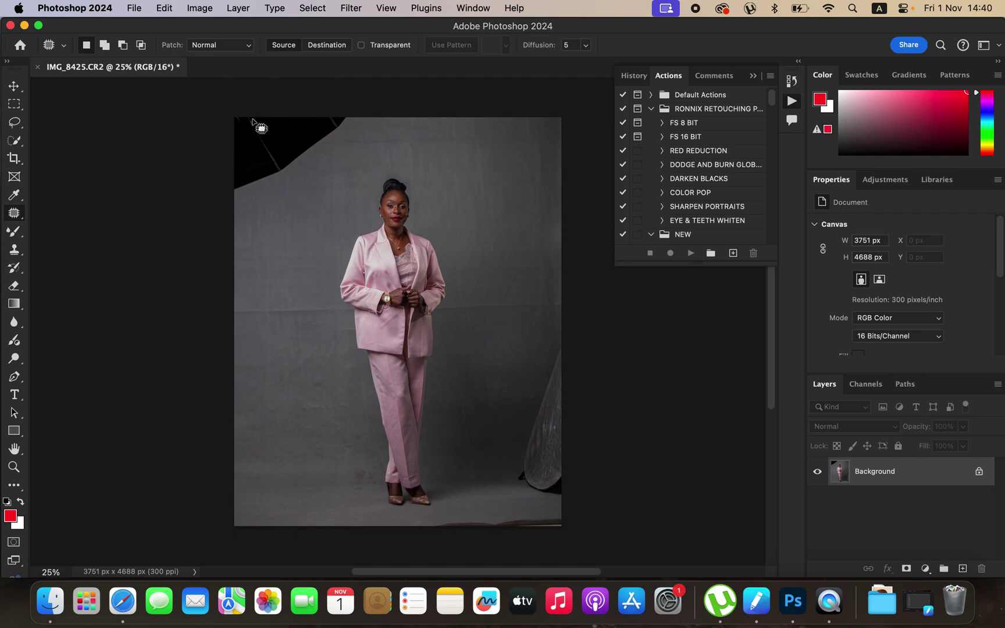
mouse_move(237, 117)
left_mouse_down()
mouse_move(225, 137)
mouse_move(229, 184)
mouse_move(268, 191)
mouse_move(298, 181)
mouse_move(351, 127)
mouse_move(346, 99)
mouse_move(238, 113)
left_mouse_up()
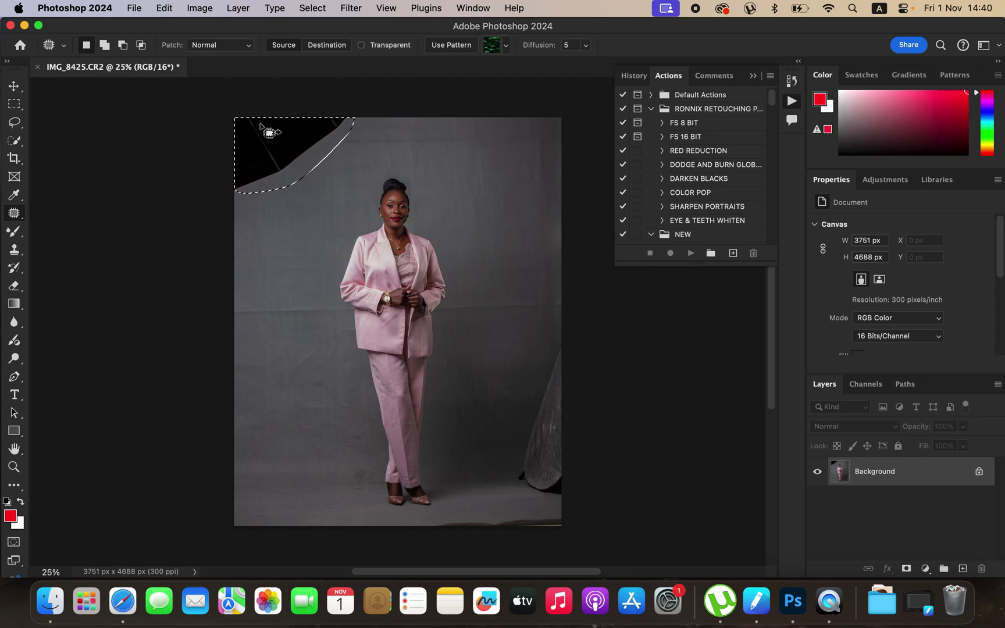
left_click_drag(279, 165, 280, 194)
left_click(355, 134)
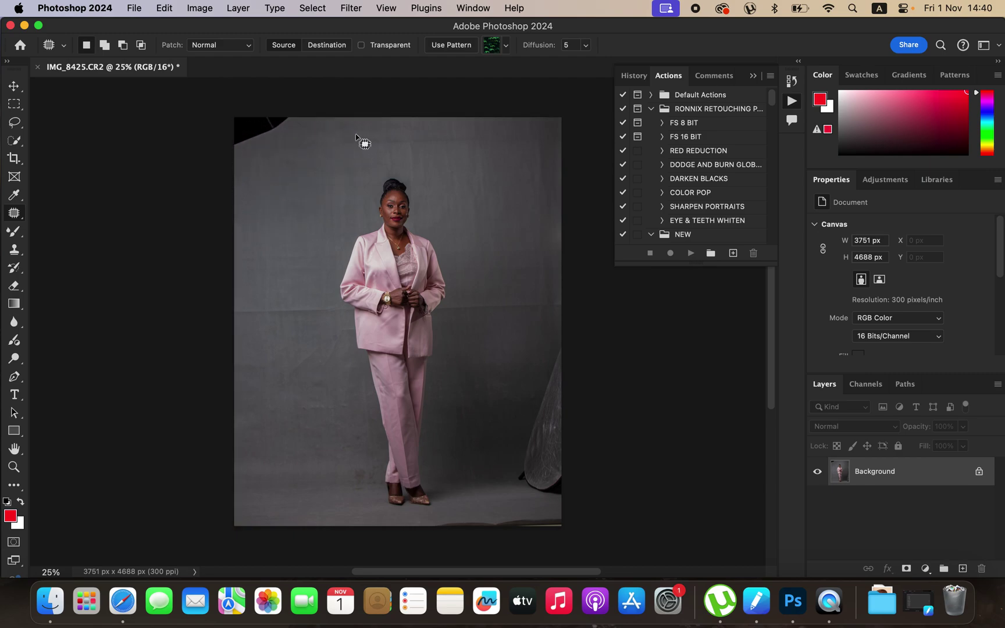
mouse_move(235, 114)
left_mouse_down()
mouse_move(224, 157)
mouse_move(260, 100)
left_mouse_up()
mouse_move(262, 134)
left_mouse_down()
mouse_move(267, 167)
mouse_move(300, 149)
left_mouse_up()
left_click(301, 151)
key("super+d")
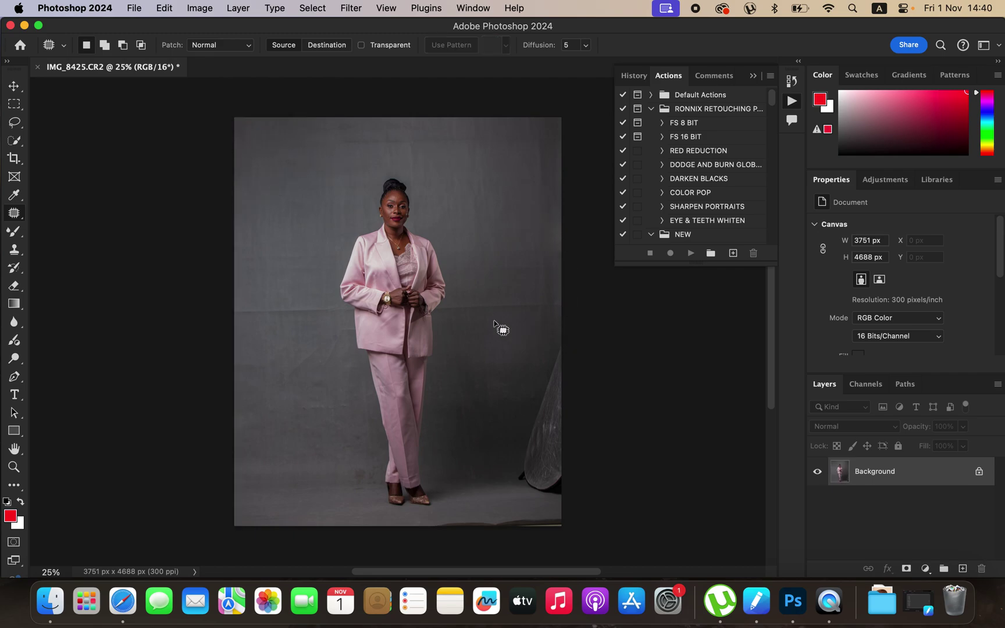
Step: Patch out the horizontal backdrop crease beside the woman's right arm and the reflector at the photo's lower-right edge
mouse_move(262, 304)
left_mouse_down()
mouse_move(240, 316)
mouse_move(323, 317)
mouse_move(339, 305)
mouse_move(316, 317)
mouse_move(307, 309)
mouse_move(314, 278)
left_mouse_up()
key("super+d")
mouse_move(560, 346)
left_mouse_down()
mouse_move(523, 470)
mouse_move(536, 504)
mouse_move(556, 497)
mouse_move(587, 430)
mouse_move(592, 354)
mouse_move(581, 349)
left_mouse_up()
left_click_drag(558, 422, 507, 414)
key("super+d")
left_click_drag(523, 465, 493, 470)
key("super+d")
Step: Patch out the backdrop crease on the photo's right side and the marks across the upper backdrop
mouse_move(460, 301)
left_mouse_down()
mouse_move(440, 308)
mouse_move(514, 321)
mouse_move(563, 300)
mouse_move(531, 312)
mouse_move(524, 335)
left_mouse_up()
key("super+d")
left_click_drag(530, 144, 539, 152)
left_click_drag(551, 173, 524, 174)
key("super+d")
mouse_move(391, 149)
left_mouse_down()
mouse_move(345, 168)
mouse_move(407, 155)
left_mouse_up()
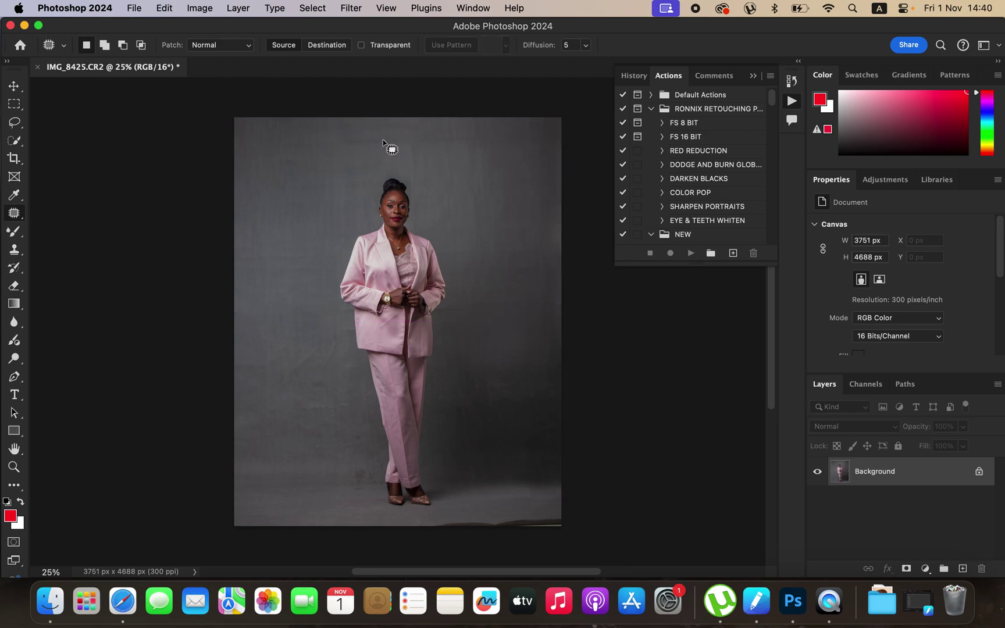
mouse_move(456, 132)
left_mouse_down()
mouse_move(413, 148)
mouse_move(467, 133)
mouse_move(458, 154)
left_mouse_up()
key("super+d")
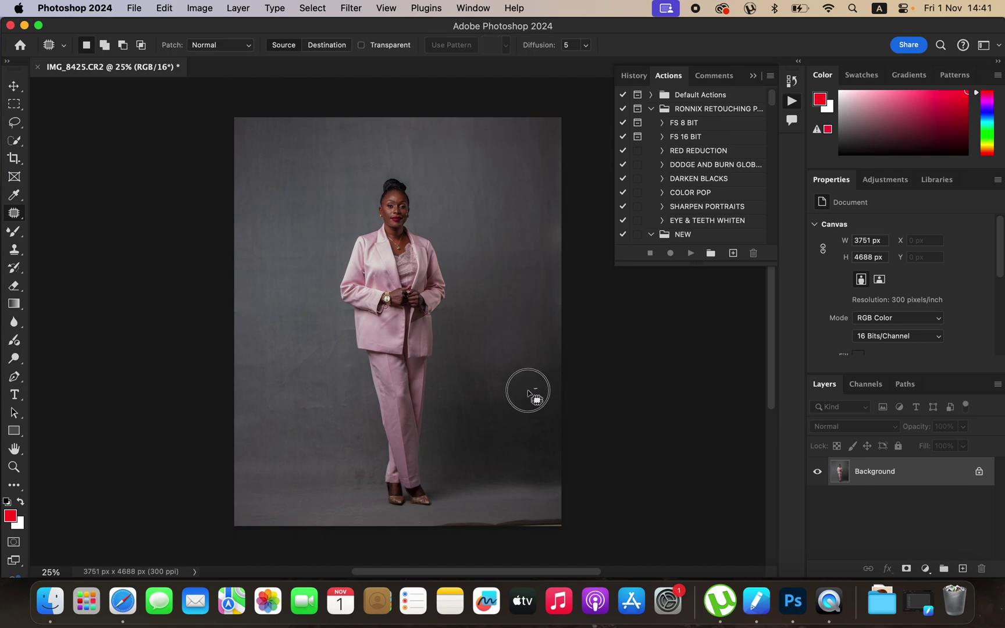
Step: Patch the uneven spots in the lower backdrop on the photo's right side, beside the woman's legs
left_click_drag(537, 394, 547, 351)
key("super+d")
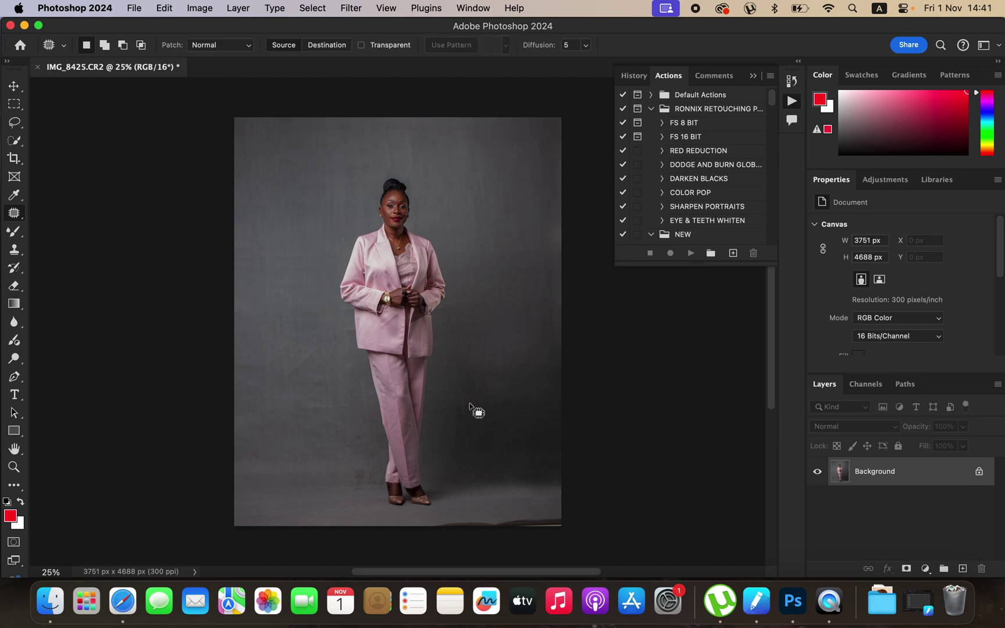
mouse_move(458, 399)
left_mouse_down()
mouse_move(476, 444)
mouse_move(483, 414)
left_mouse_up()
left_click_drag(479, 420, 499, 398)
key("super+d")
Step: Patch the blemishes in the lower backdrop on the photo's left side, beside the woman's legs
mouse_move(361, 469)
left_mouse_down()
mouse_move(366, 459)
mouse_move(352, 479)
mouse_move(378, 486)
mouse_move(367, 471)
mouse_move(328, 477)
mouse_move(338, 472)
left_mouse_up()
left_click(367, 435)
mouse_move(319, 369)
left_mouse_down()
mouse_move(324, 400)
mouse_move(321, 372)
left_mouse_up()
left_click_drag(323, 383, 320, 352)
left_click(372, 384)
Step: Patch out the backdrop edge and light strip along the floor at the photo's lower-right border
mouse_move(528, 513)
left_mouse_down()
mouse_move(502, 520)
mouse_move(525, 534)
mouse_move(575, 519)
mouse_move(543, 503)
left_mouse_up()
key("super+d")
mouse_move(478, 517)
left_mouse_down()
mouse_move(448, 528)
mouse_move(503, 521)
mouse_move(483, 523)
left_mouse_up()
mouse_move(482, 523)
left_mouse_down()
mouse_move(478, 507)
mouse_move(498, 495)
mouse_move(487, 528)
mouse_move(503, 514)
left_mouse_up()
key("super+d")
left_click_drag(503, 515, 504, 501)
key("super+d")
Step: Patch the remaining mark at the top edge of the backdrop near the photo's upper-right corner
left_click_drag(533, 118, 534, 123)
left_click_drag(535, 130, 515, 151)
key("super+d")
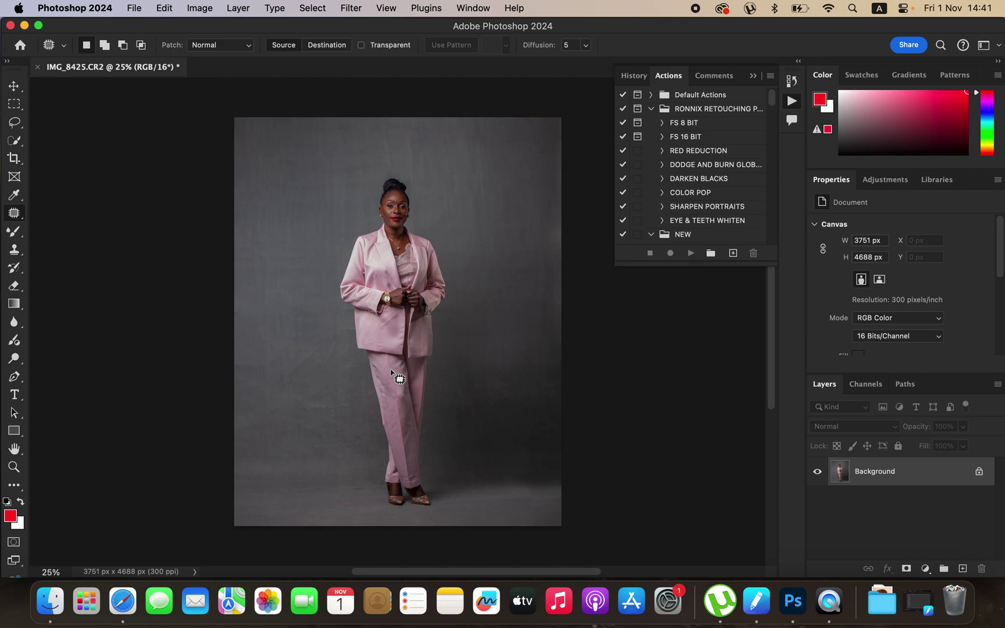
Step: Duplicate the patched Background layer
key("super+equal")
key("super+equal")
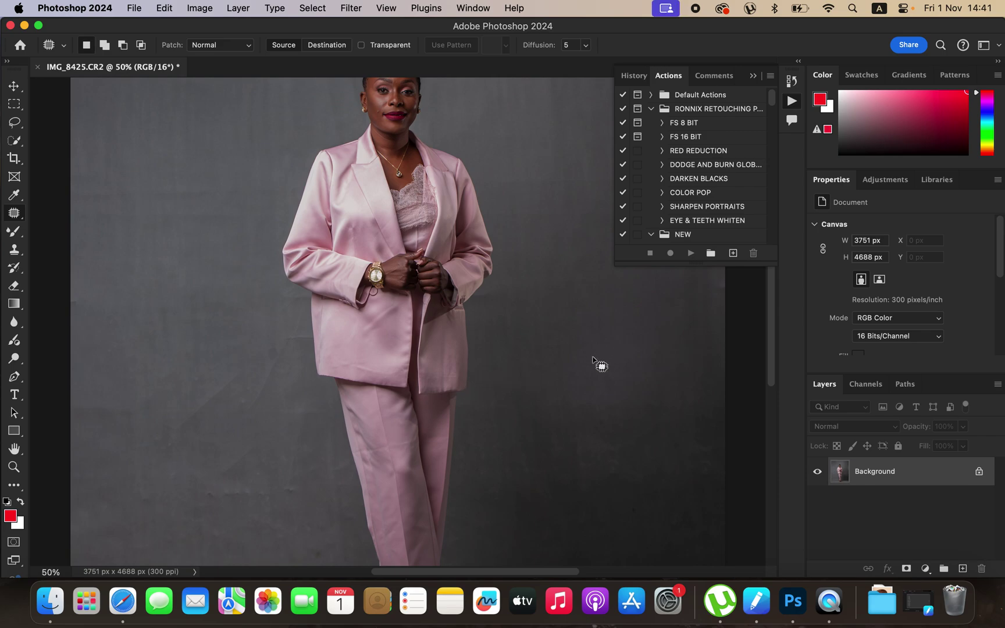
key("super+minus")
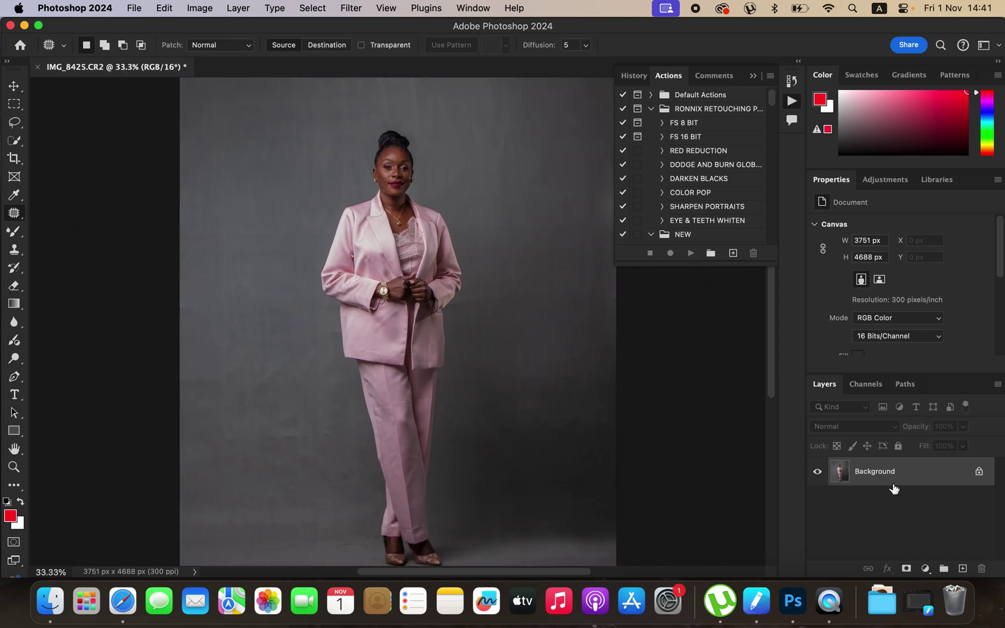
key("super+j")
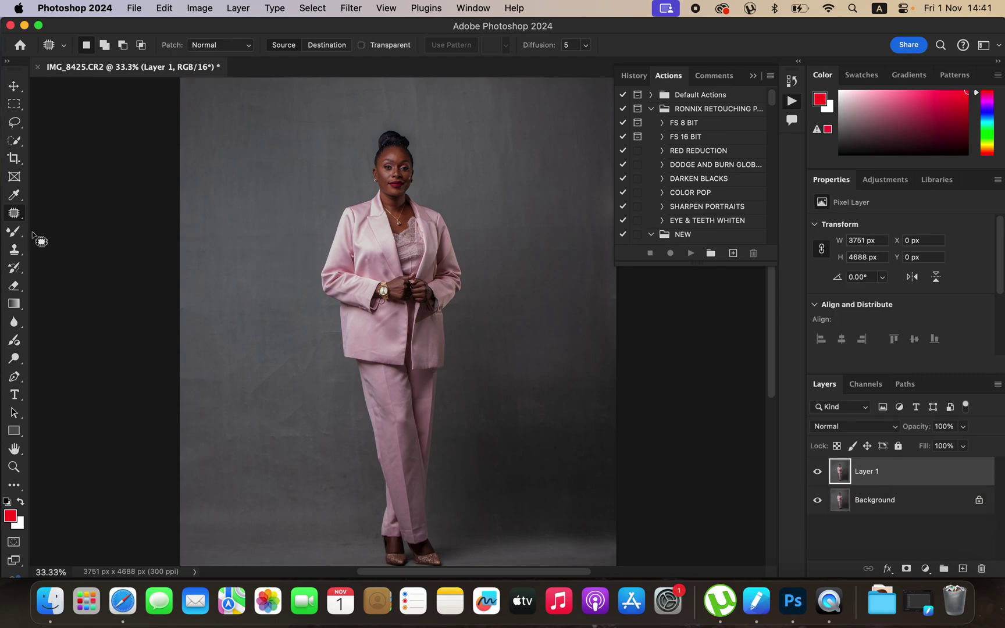
Step: Smooth the upper and middle backdrop on both sides of the woman with a cleaned 500 px Mixer Brush
left_click(14, 232)
right_click(13, 235)
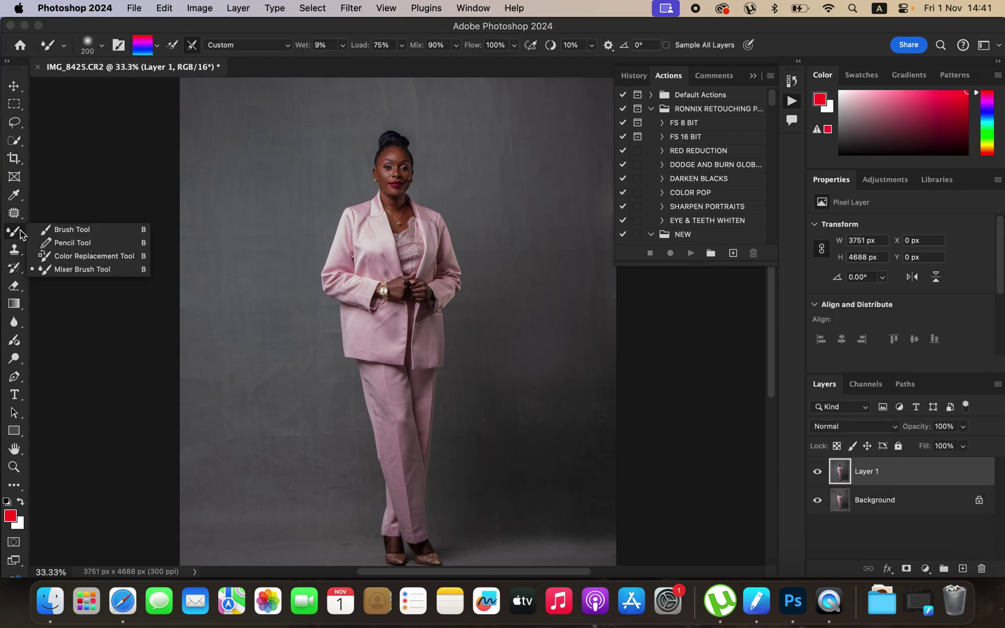
left_click(87, 267)
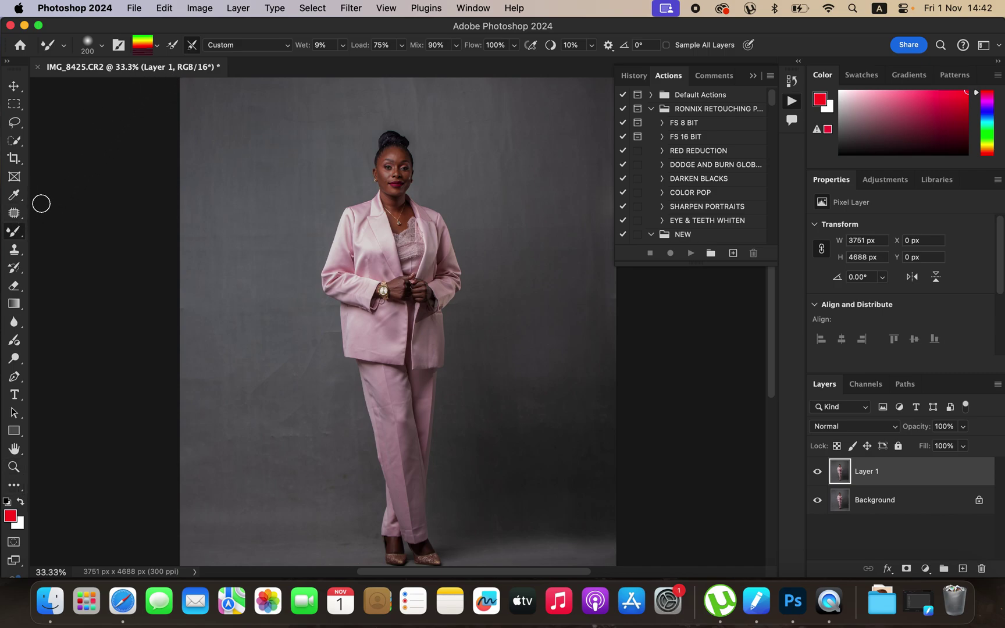
left_click(157, 47)
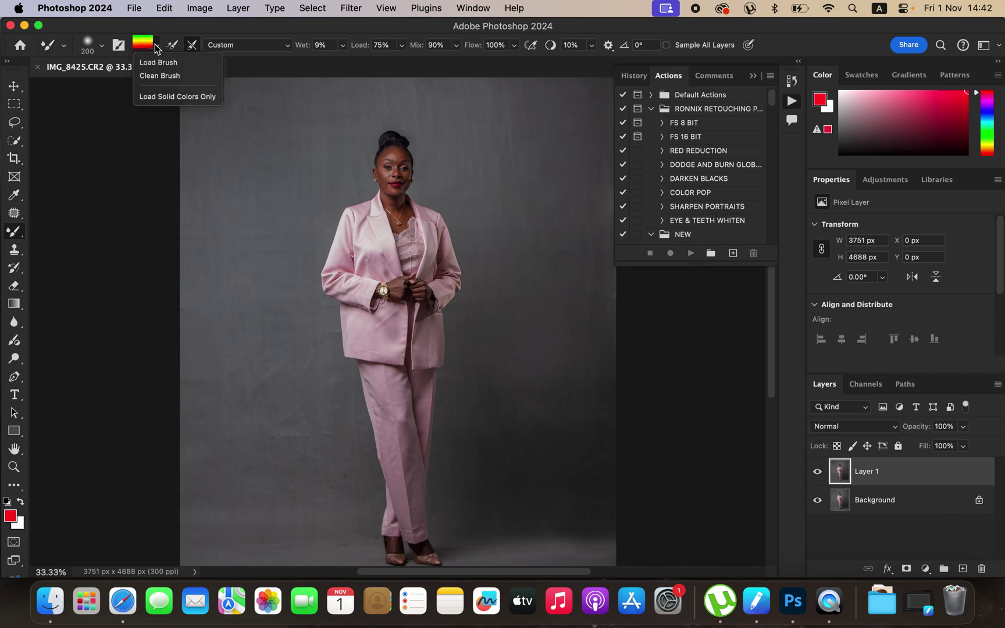
left_click(159, 79)
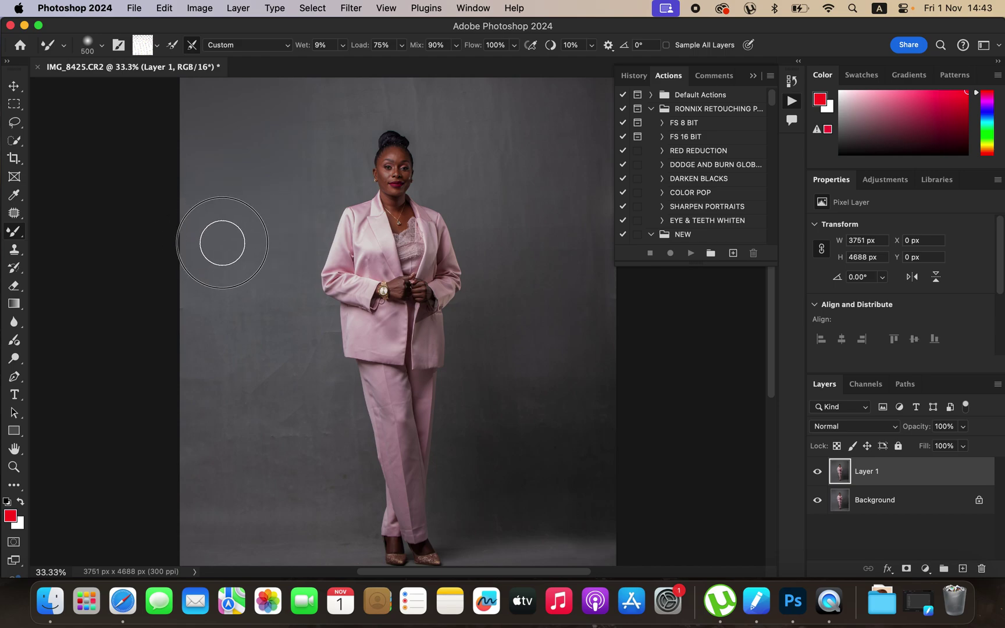
left_click(247, 243, "alt")
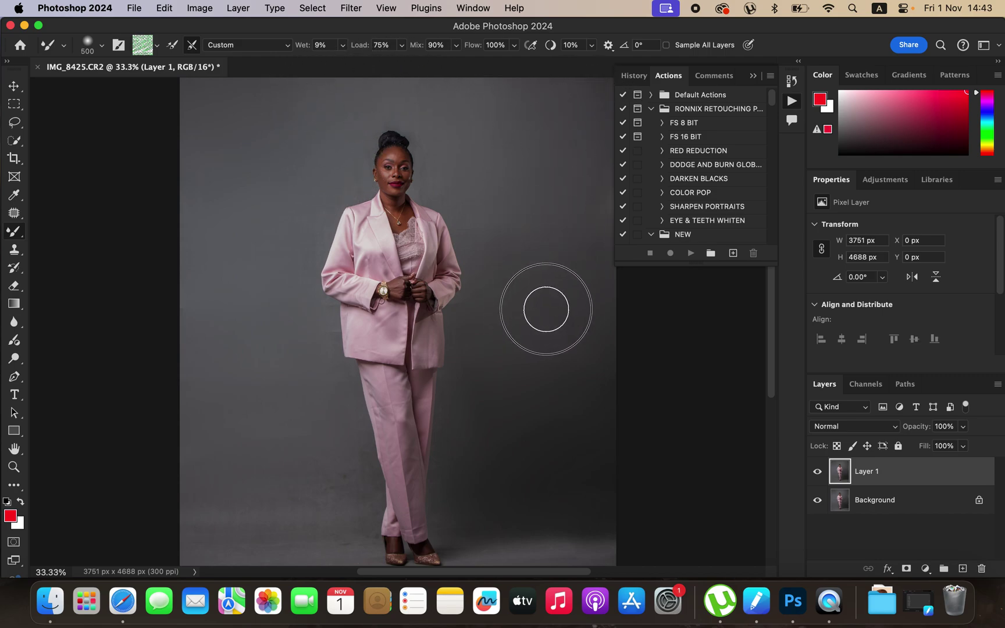
Step: Blend the floor and the lower backdrop around the woman's legs with the 500 px Mixer Brush
scroll(776, 378, "down", 5)
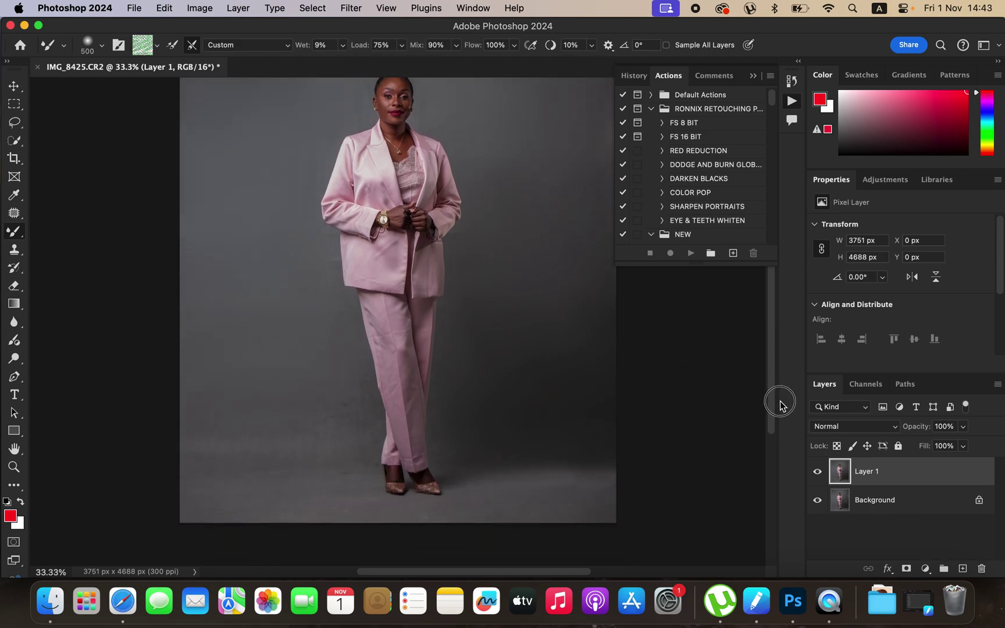
mouse_move(575, 458)
left_mouse_down()
mouse_move(511, 466)
mouse_move(596, 469)
mouse_move(581, 464)
left_mouse_up()
mouse_move(503, 442)
left_mouse_down()
mouse_move(608, 439)
mouse_move(454, 484)
mouse_move(485, 474)
mouse_move(378, 481)
left_mouse_up()
mouse_move(326, 446)
left_mouse_down()
mouse_move(312, 440)
mouse_move(224, 460)
mouse_move(240, 457)
mouse_move(262, 413)
mouse_move(241, 413)
mouse_move(320, 398)
mouse_move(340, 359)
mouse_move(350, 361)
mouse_move(326, 400)
mouse_move(334, 464)
mouse_move(364, 469)
mouse_move(291, 471)
mouse_move(260, 404)
mouse_move(213, 349)
left_mouse_up()
mouse_move(496, 350)
left_mouse_down()
mouse_move(466, 404)
mouse_move(451, 412)
mouse_move(460, 374)
left_mouse_up()
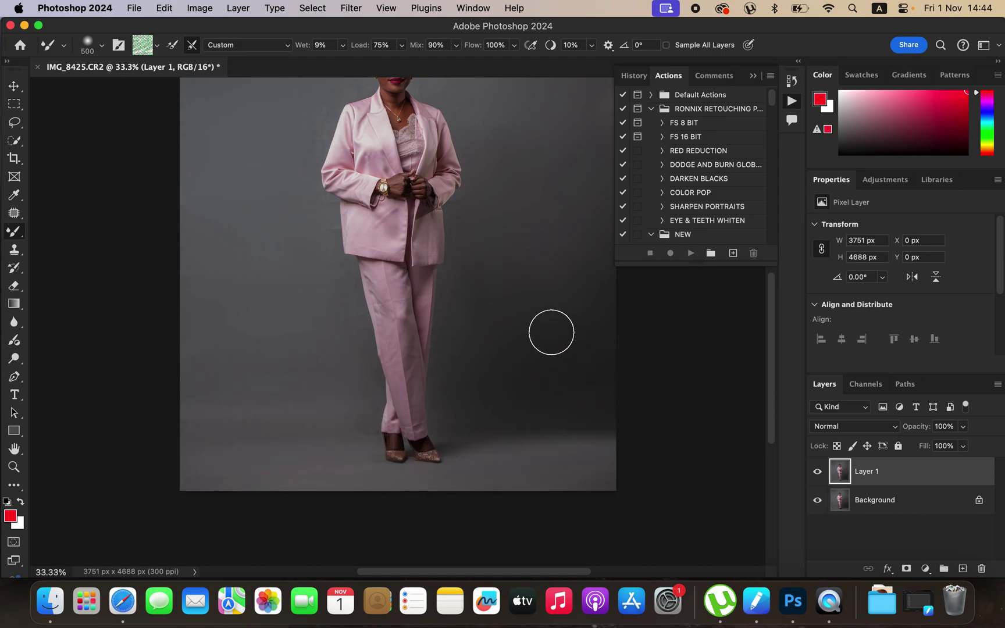
left_click_drag(511, 332, 525, 390)
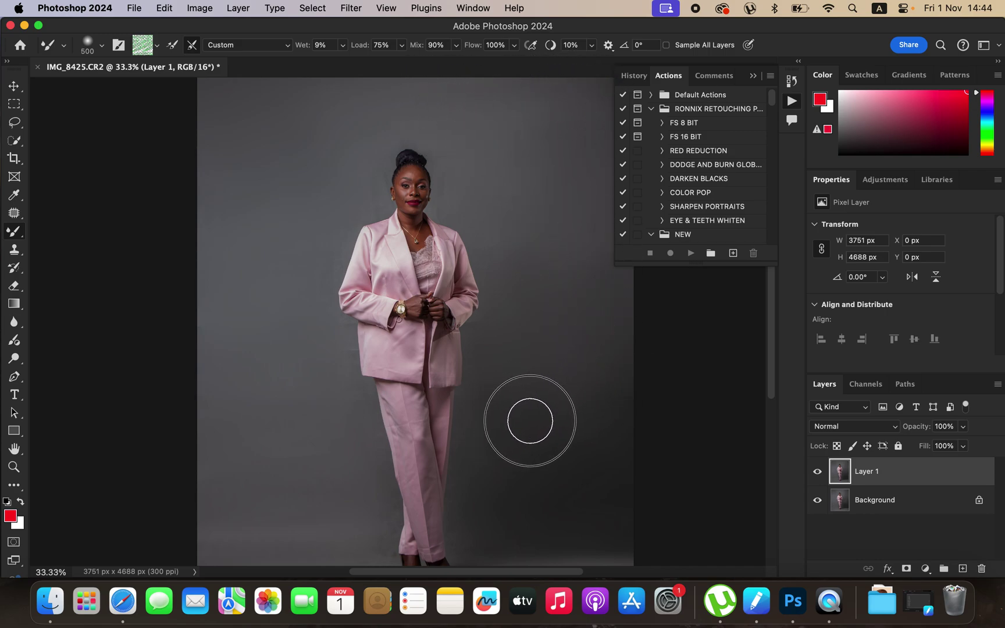
Step: Blend the backdrop close to the jacket's outline with the Mixer Brush reduced to 125 px
key("super+equal")
key("super+equal")
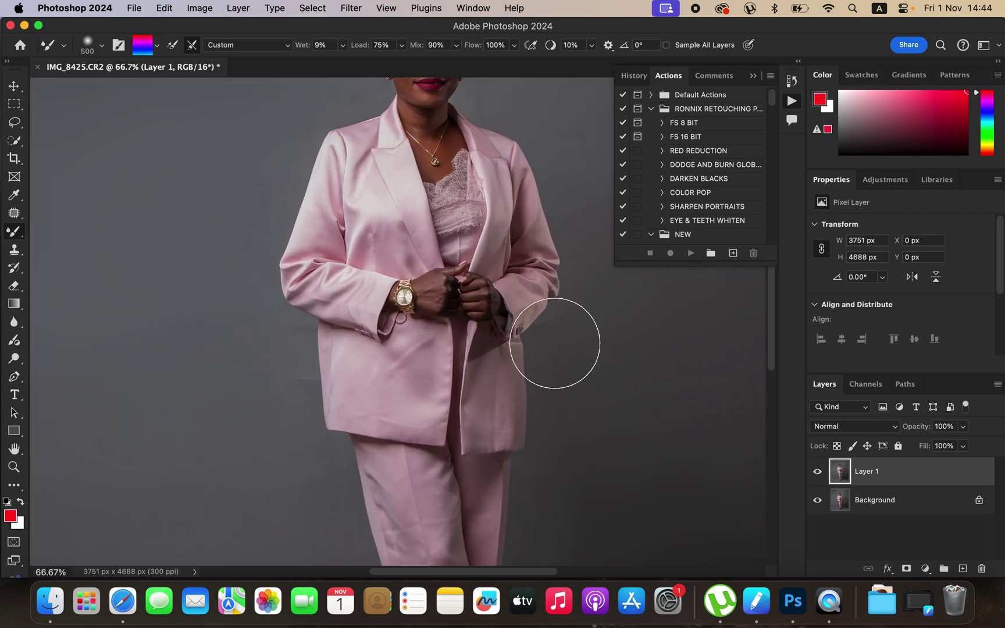
key("bracketleft")
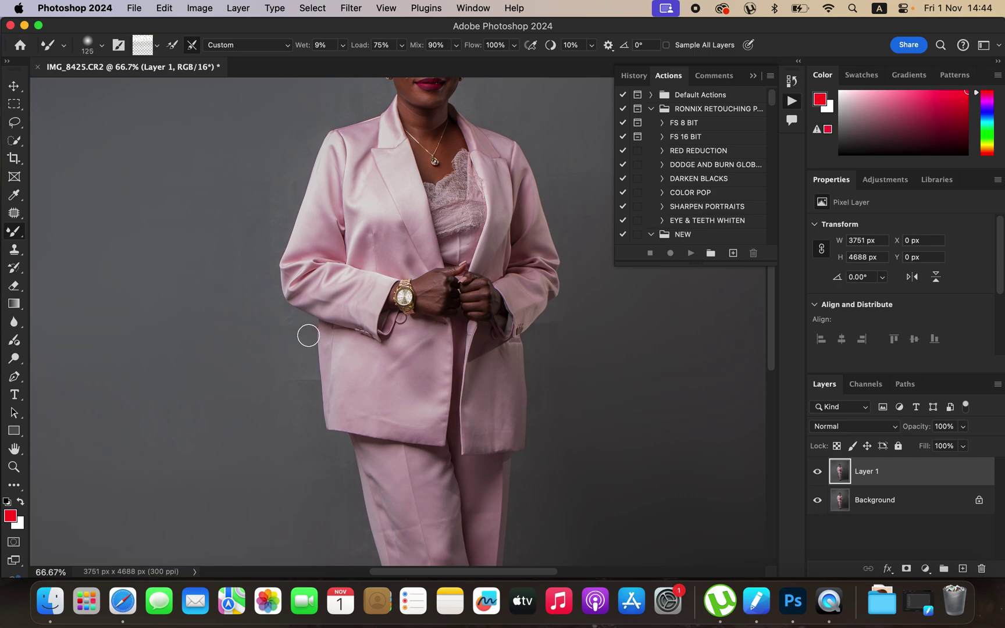
left_click(281, 319, "alt")
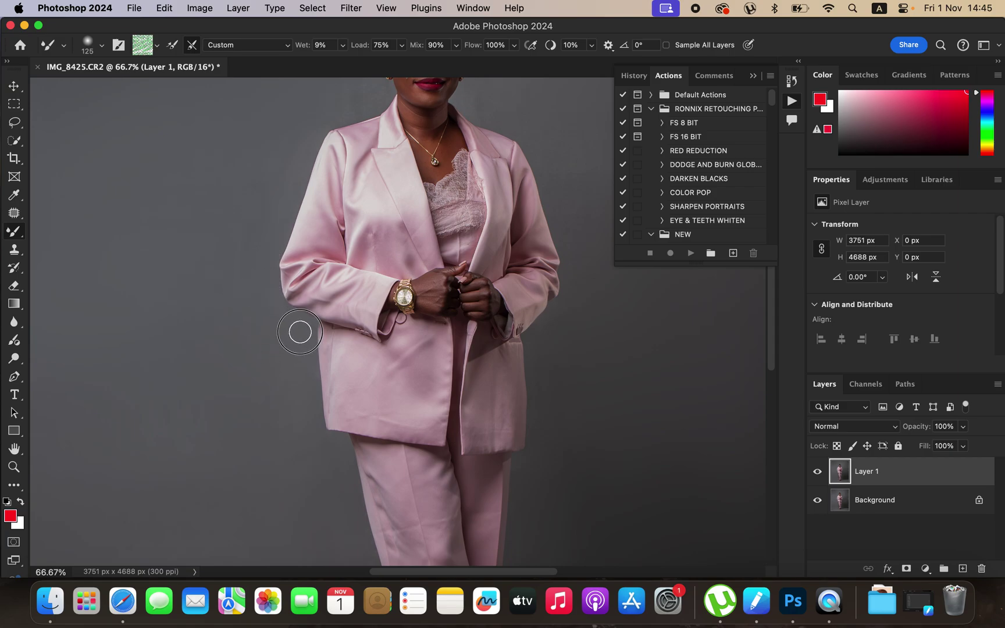
scroll(558, 348, "up", 5)
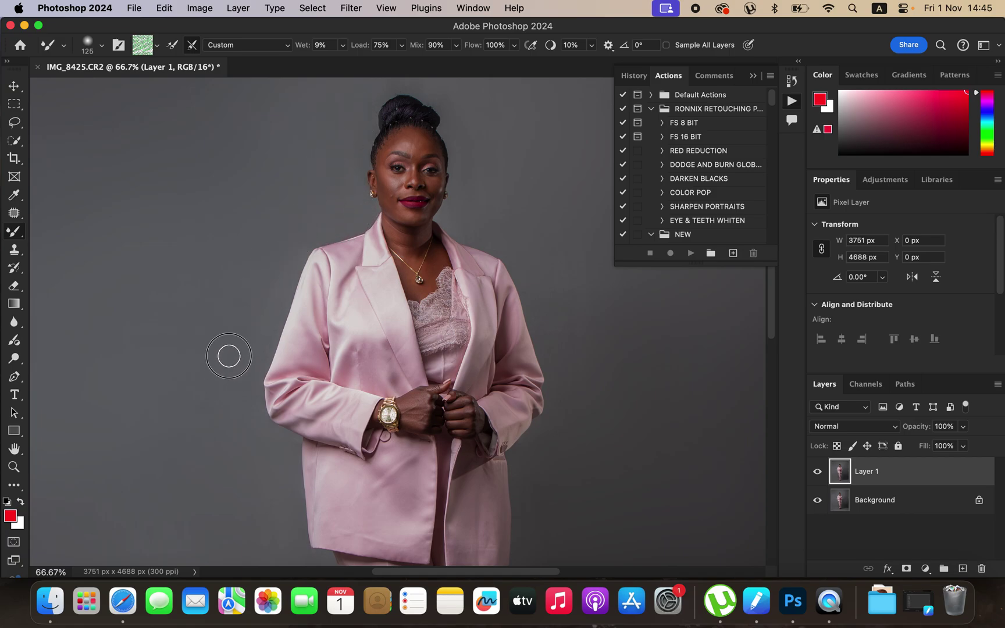
Step: Blend the backdrop and floor close to the trousers and shoes with the 125 px Mixer Brush
scroll(538, 381, "down", 5)
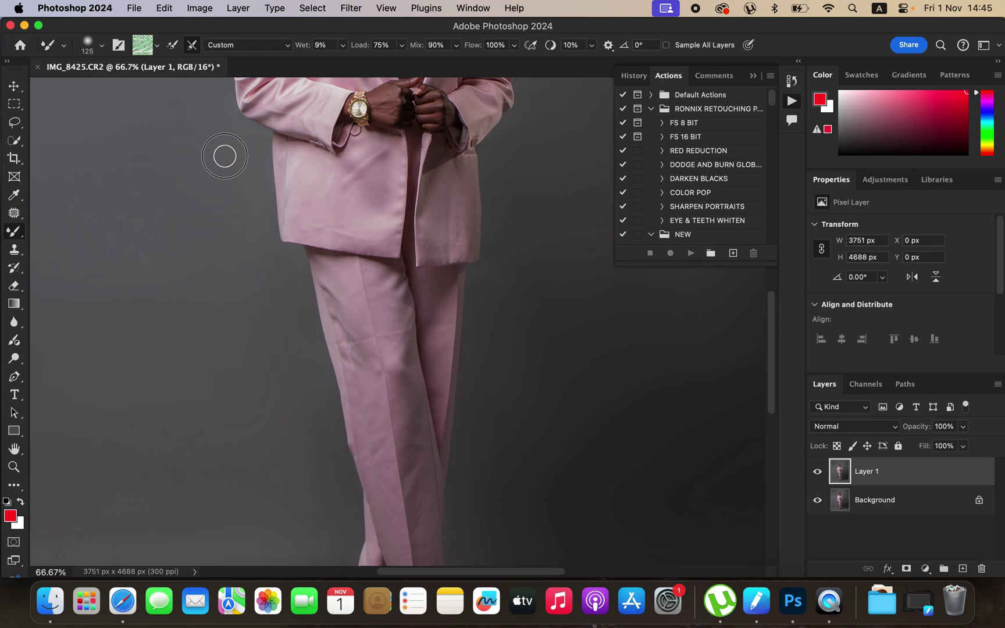
scroll(497, 362, "down", 5)
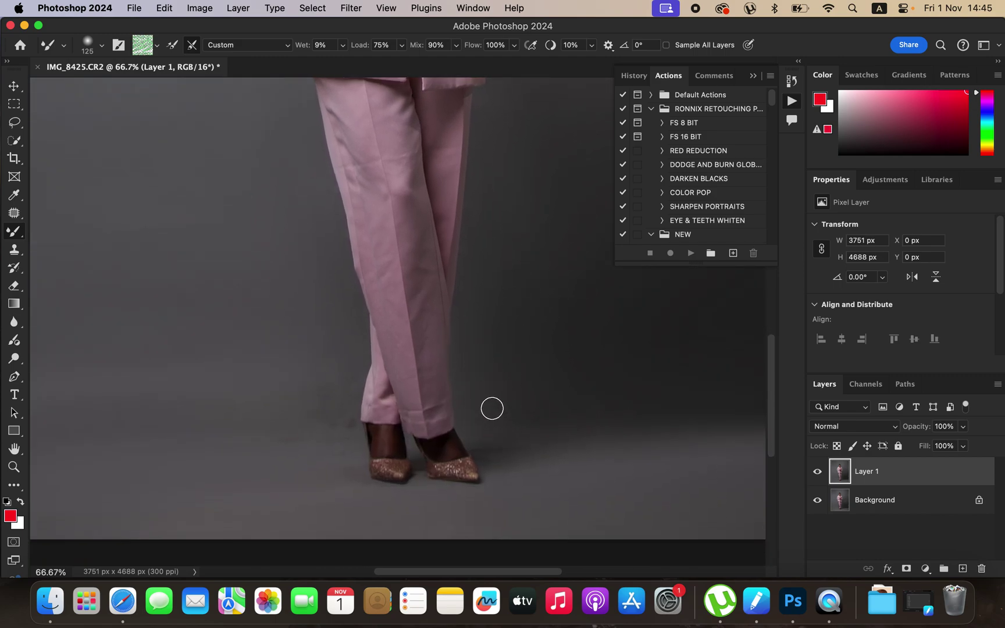
mouse_move(513, 420)
left_mouse_down()
mouse_move(580, 417)
mouse_move(531, 458)
mouse_move(481, 398)
mouse_move(510, 438)
left_mouse_up()
mouse_move(334, 420)
left_mouse_down()
mouse_move(341, 440)
mouse_move(313, 444)
mouse_move(293, 431)
mouse_move(318, 433)
mouse_move(314, 457)
mouse_move(363, 488)
mouse_move(316, 423)
mouse_move(343, 434)
mouse_move(201, 441)
mouse_move(159, 418)
left_mouse_up()
Step: Smooth the lower backdrop and floor on both sides of the woman's legs with the Mixer Brush enlarged to 700 px
scroll(410, 393, "down", 3)
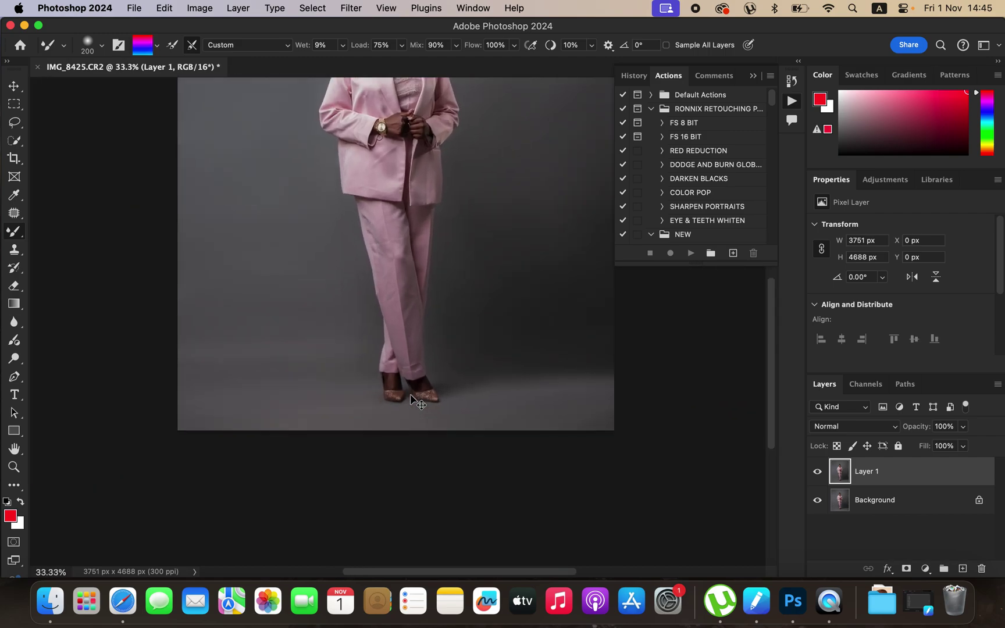
key("]")
key("]")
key("]")
key("]")
key("]")
key("]")
left_click_drag(274, 310, 223, 290)
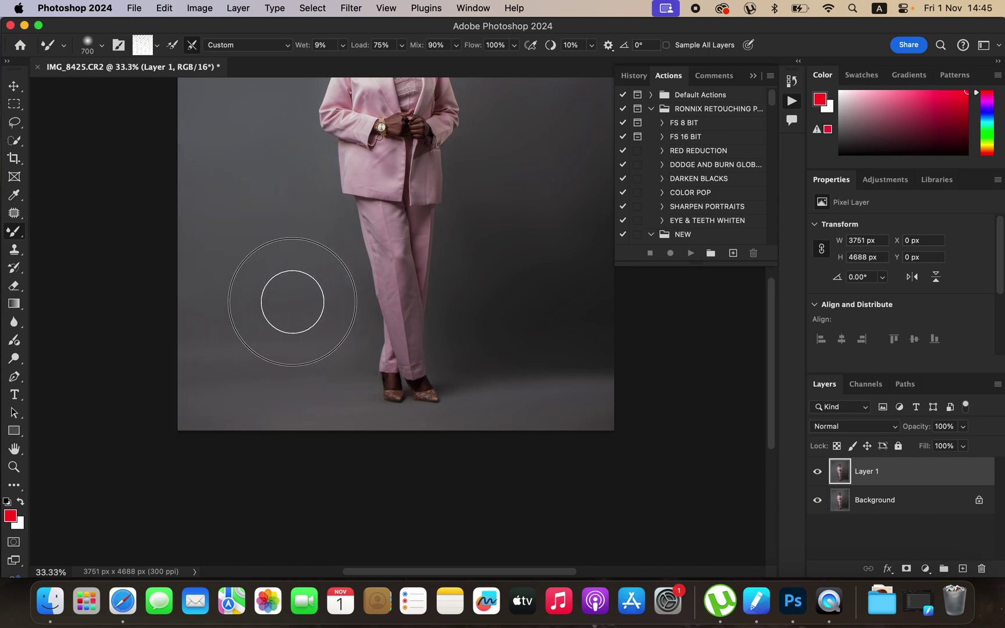
left_click_drag(329, 314, 143, 308)
left_click_drag(549, 344, 467, 354)
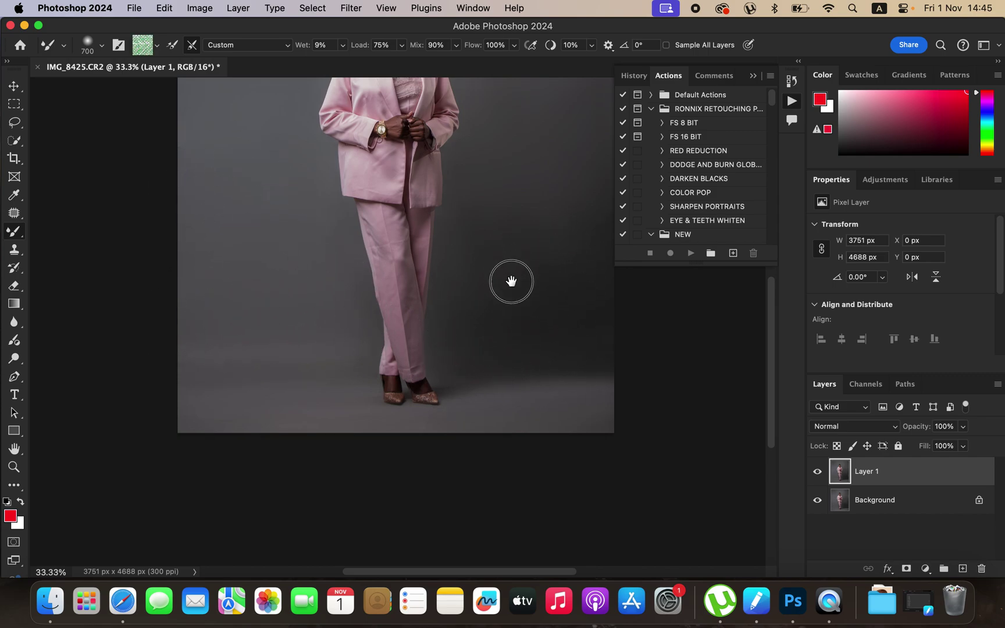
scroll(511, 291, "up", 5)
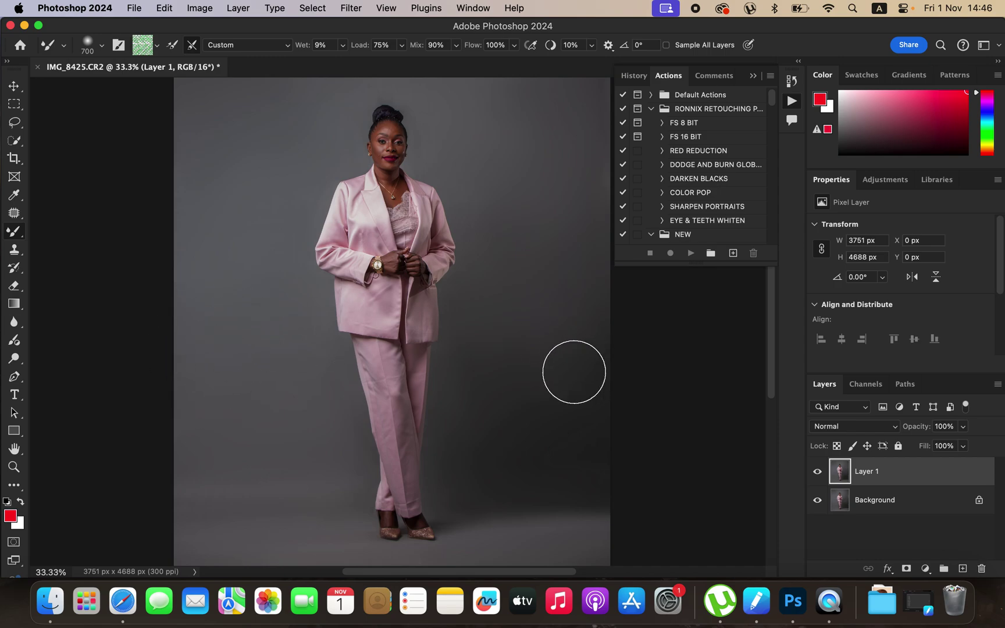
left_click_drag(253, 499, 203, 505)
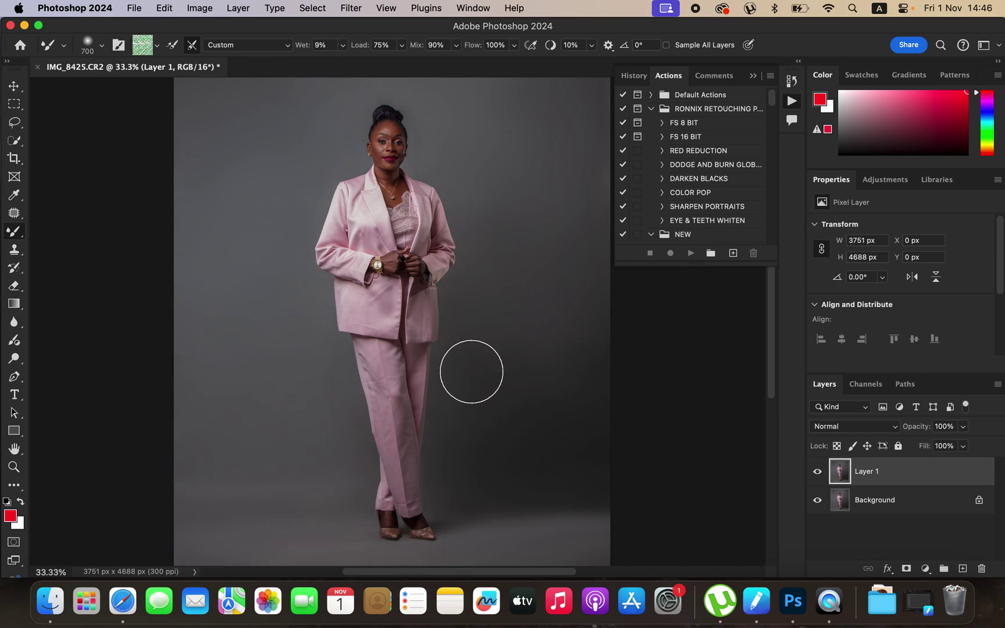
Step: Compare the backdrop before and after the retouch by toggling the visibility of Layer 1
left_click(815, 476)
left_click(815, 475)
left_click(814, 475)
left_click(815, 475)
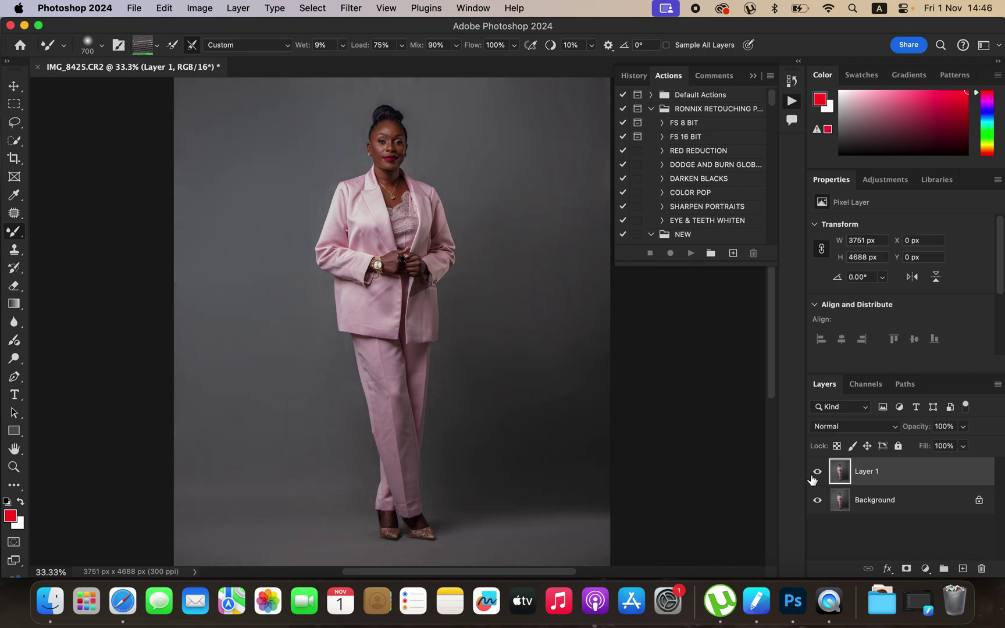
Step: Try Layer 1 at a reduced opacity of about 87% and restore it to 100%
left_click(963, 429)
left_click_drag(952, 450, 945, 451)
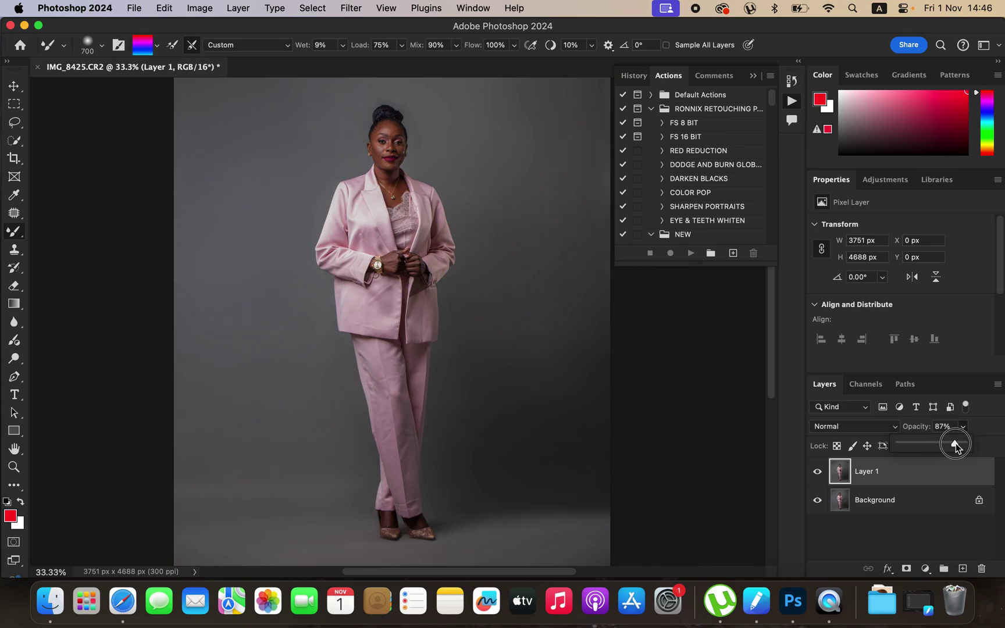
left_click_drag(959, 447, 985, 447)
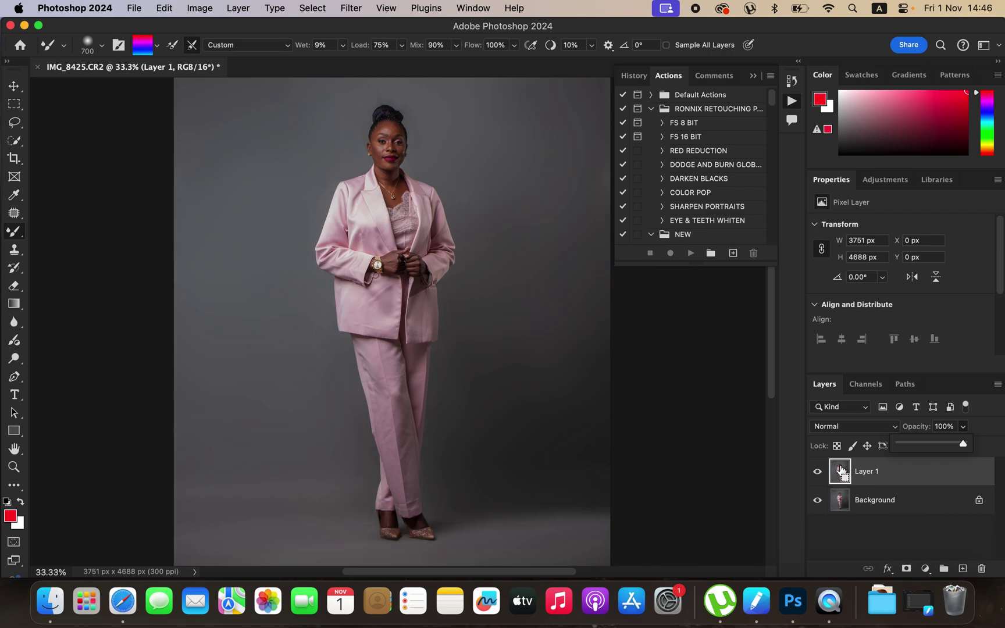
Step: Merge Layer 1 into the Background and run the FS 16 BIT action
key("super+e")
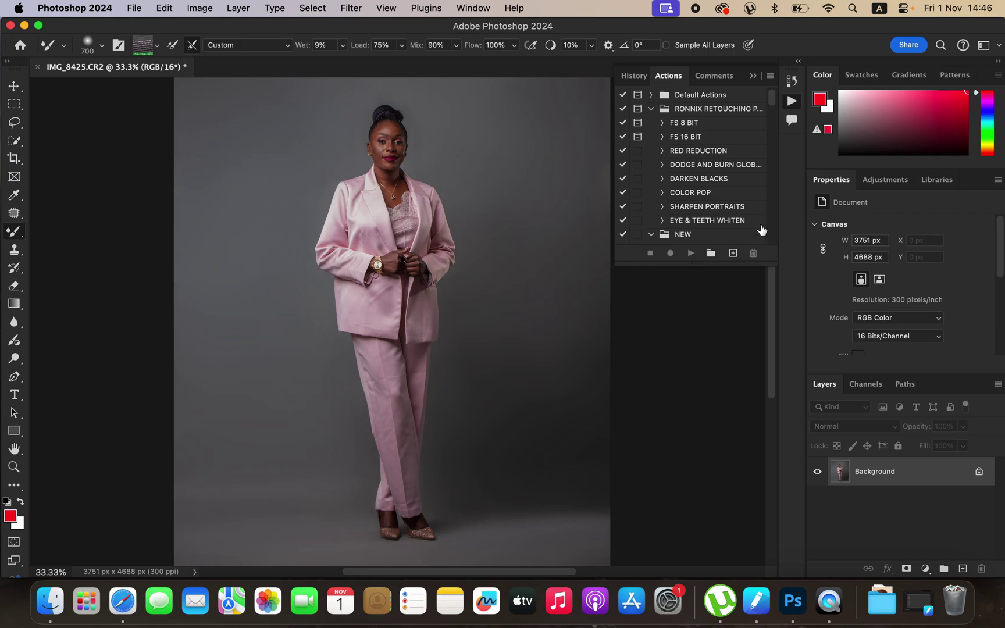
left_click(692, 139)
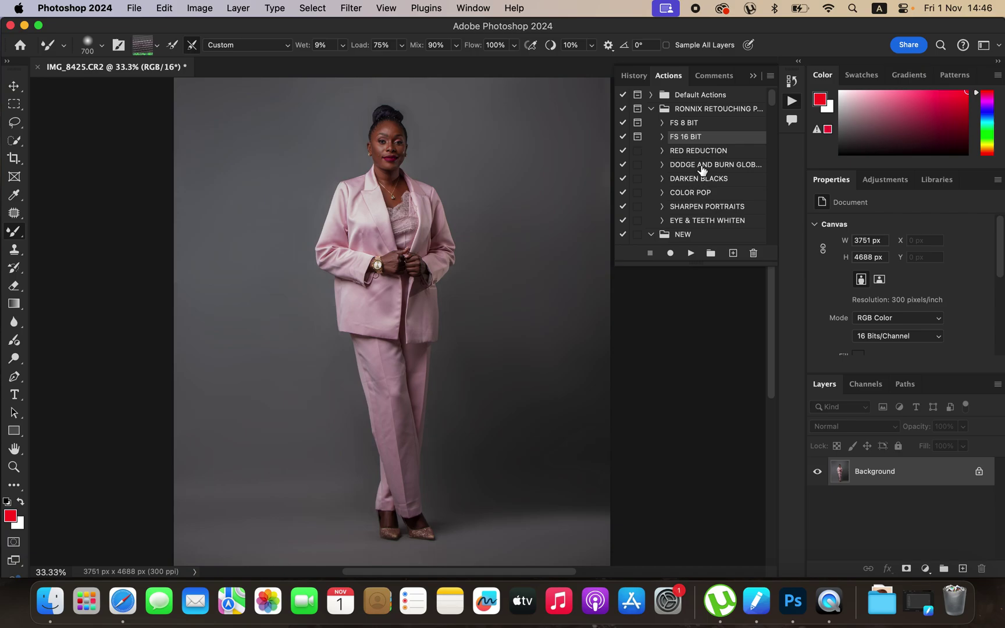
left_click(691, 253)
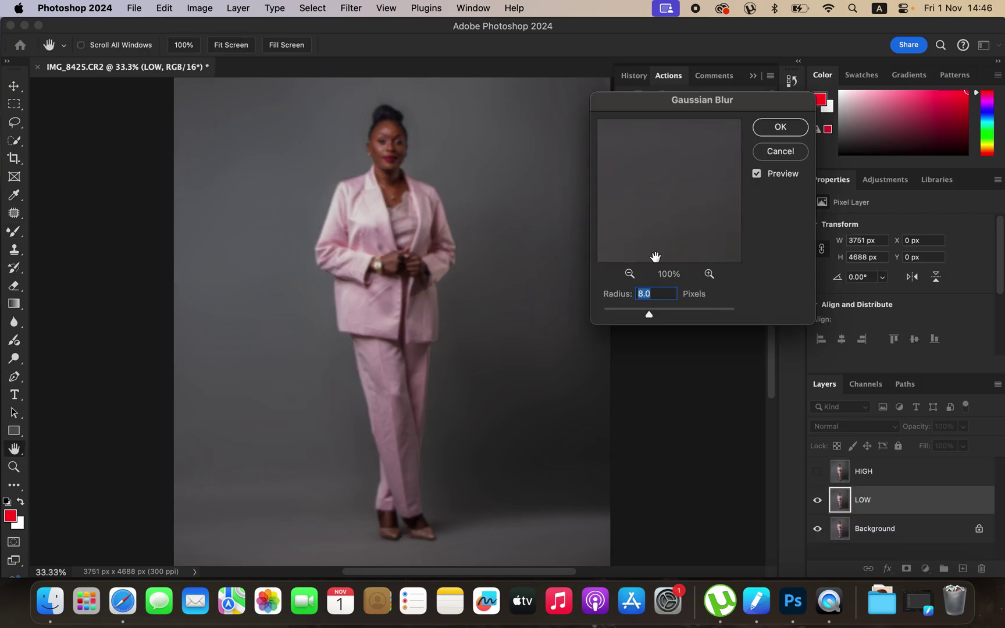
Step: Adjust the LOW layer's Gaussian Blur radius while previewing the trouser creases, and apply the blur
left_click(372, 377)
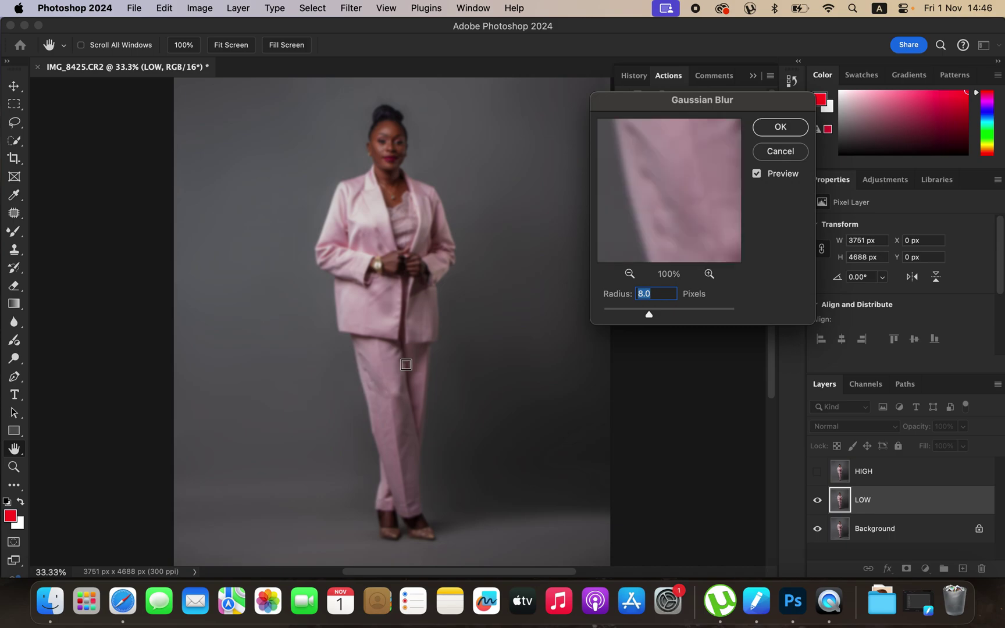
left_click_drag(638, 312, 557, 311)
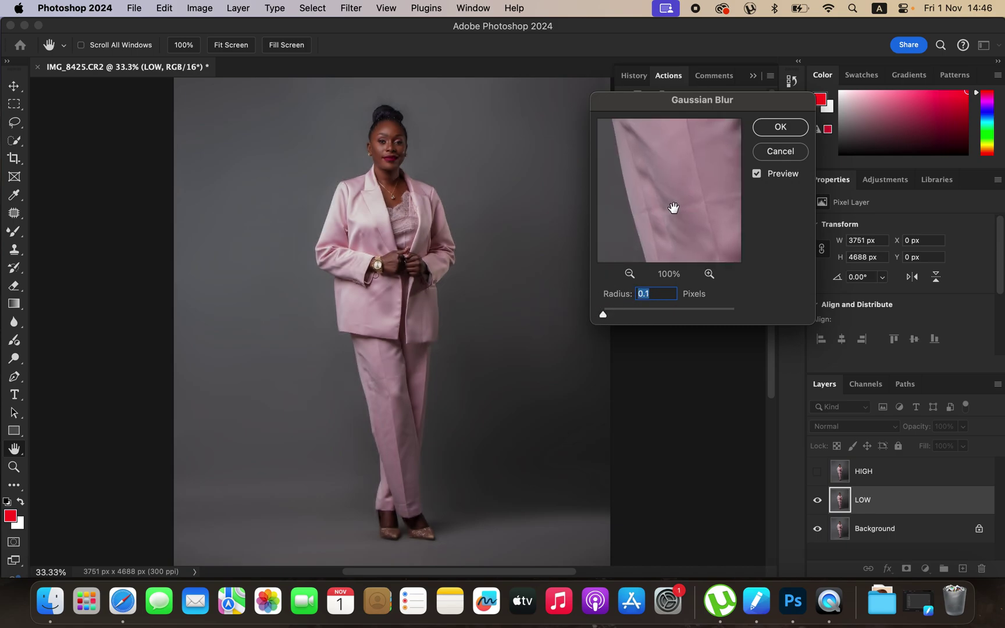
left_click(649, 195)
left_click_drag(649, 195, 658, 202)
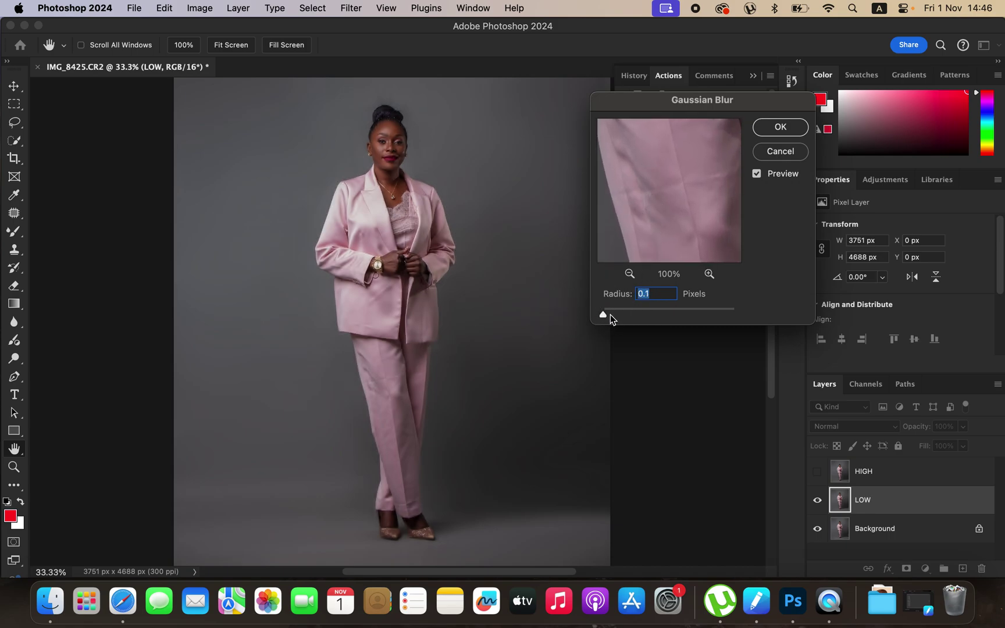
left_click_drag(606, 316, 643, 313)
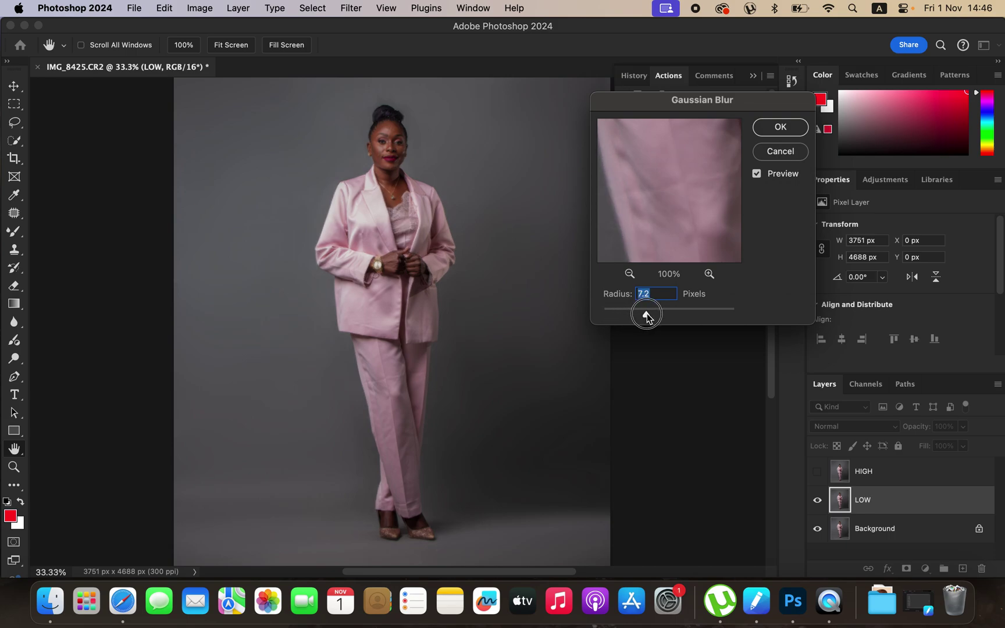
left_click_drag(650, 312, 651, 312)
left_click(782, 138)
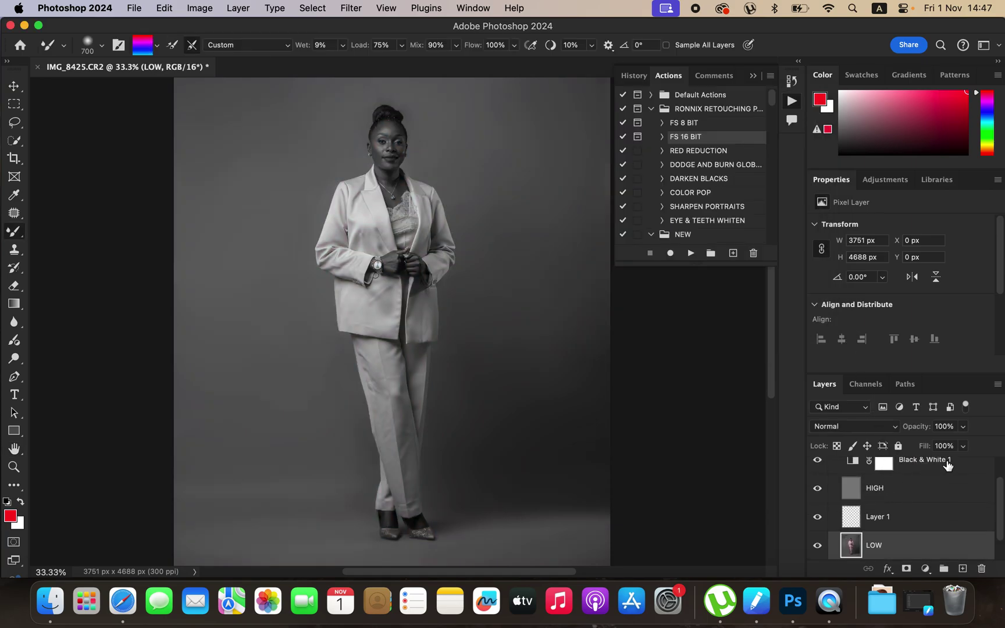
Step: Delete the Black & White 1 adjustment layer and hide the HIGH layer
left_click_drag(946, 465, 981, 568)
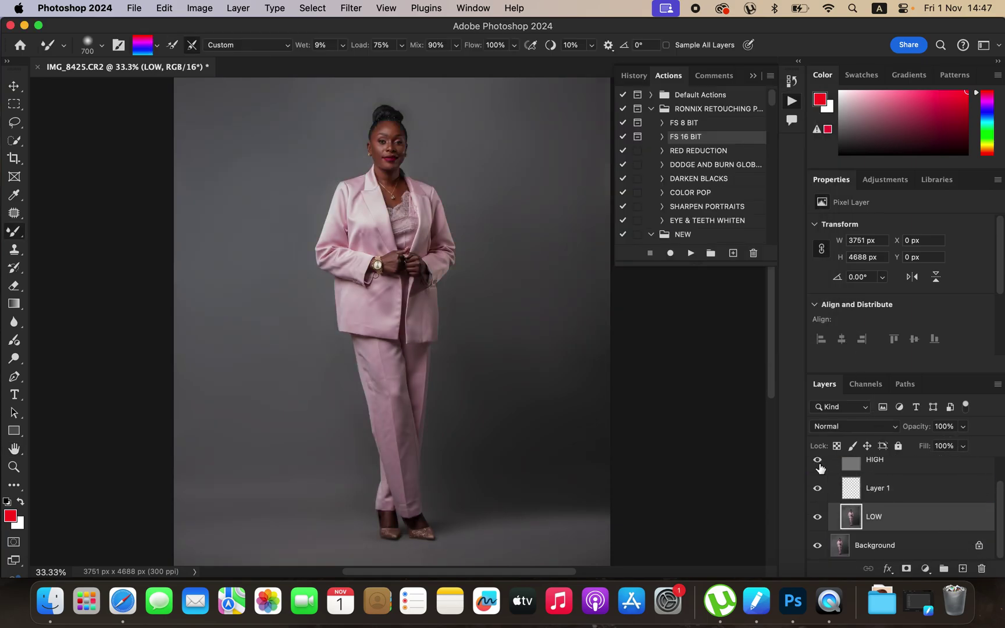
left_click(817, 460)
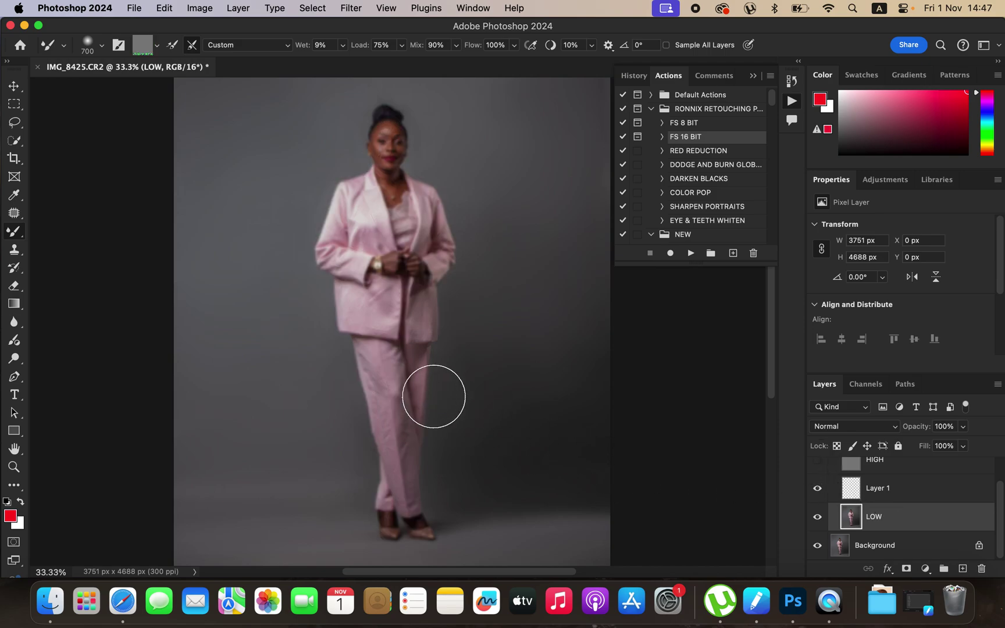
Step: Blend out the creases down the front trouser leg on the LOW layer with the Mixer Brush, starting at 200 px
key("super+equal")
key("super+equal")
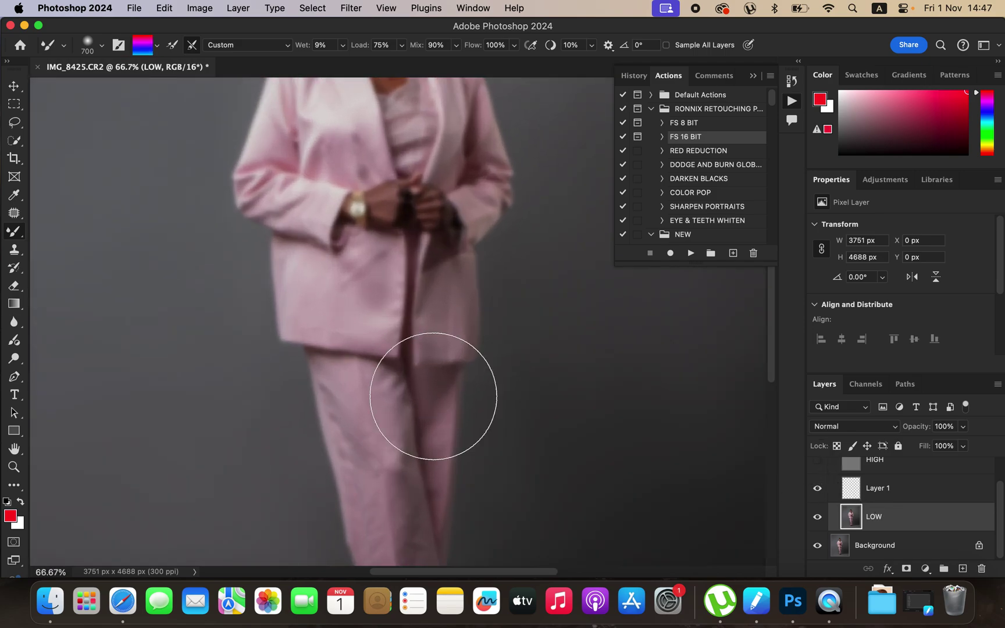
mouse_move(446, 413)
left_mouse_down()
mouse_move(439, 251)
mouse_move(407, 242)
left_mouse_up()
key("bracketleft")
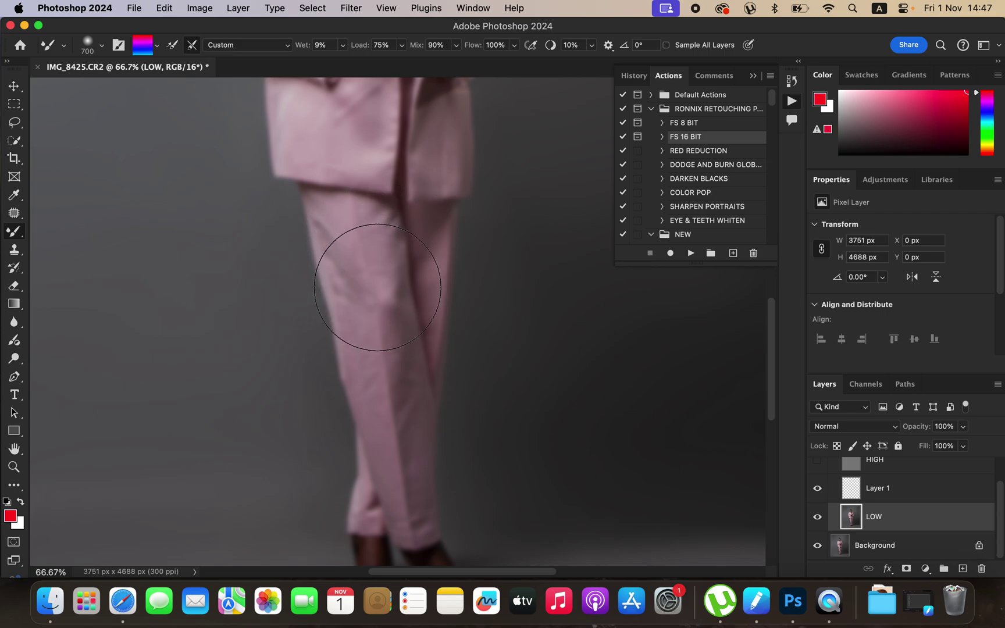
key("bracketleft")
key("bracketleft")
key("bracketleft")
key("bracketleft")
key("bracketleft")
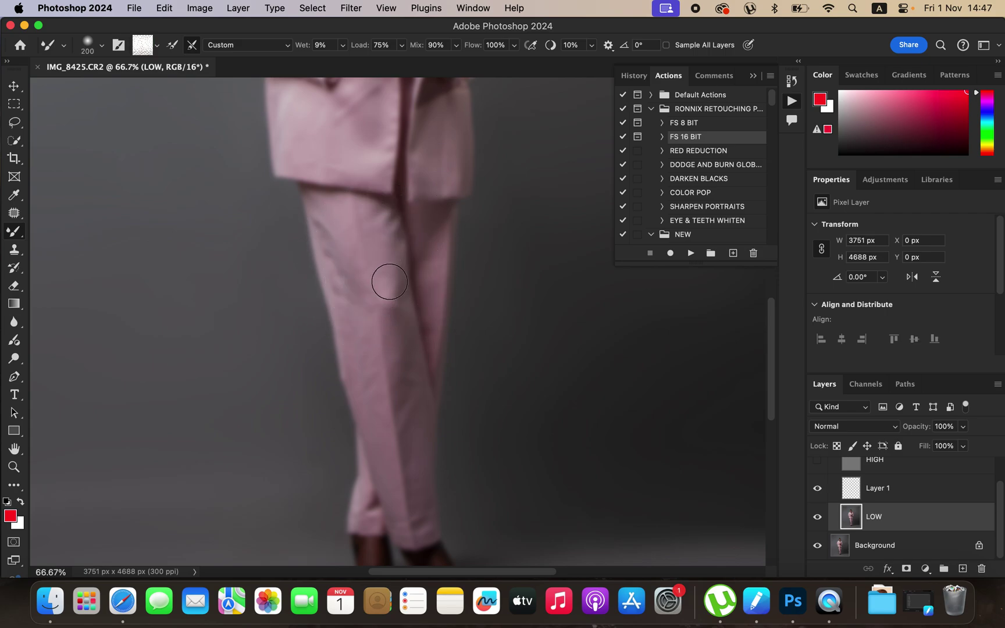
mouse_move(345, 231)
left_mouse_down()
mouse_move(358, 290)
mouse_move(345, 240)
mouse_move(320, 208)
mouse_move(348, 301)
mouse_move(385, 242)
mouse_move(377, 225)
mouse_move(389, 248)
mouse_move(374, 215)
mouse_move(394, 282)
mouse_move(366, 218)
left_mouse_up()
key("bracketright")
key("bracketright")
key("bracketright")
mouse_move(342, 257)
left_mouse_down()
mouse_move(381, 420)
mouse_move(403, 377)
mouse_move(419, 505)
mouse_move(399, 415)
mouse_move(408, 419)
mouse_move(399, 328)
mouse_move(406, 381)
mouse_move(391, 463)
left_mouse_up()
Step: Blend the lower front trouser leg at 150 px and the upper rear leg at 80 px with the Mixer Brush
key("[")
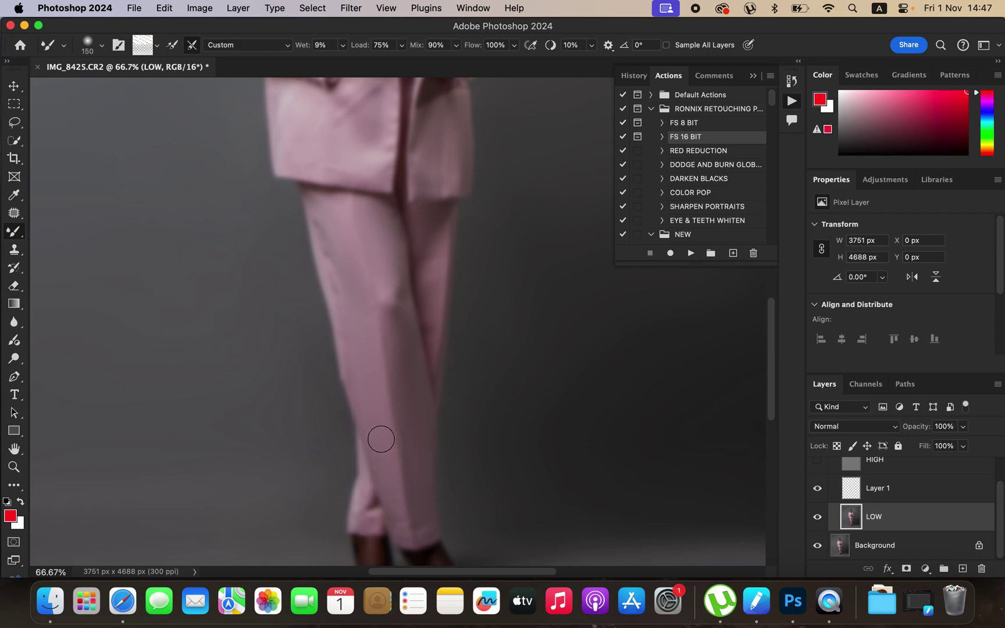
mouse_move(395, 511)
left_mouse_down()
mouse_move(412, 502)
mouse_move(422, 532)
mouse_move(404, 361)
left_mouse_up()
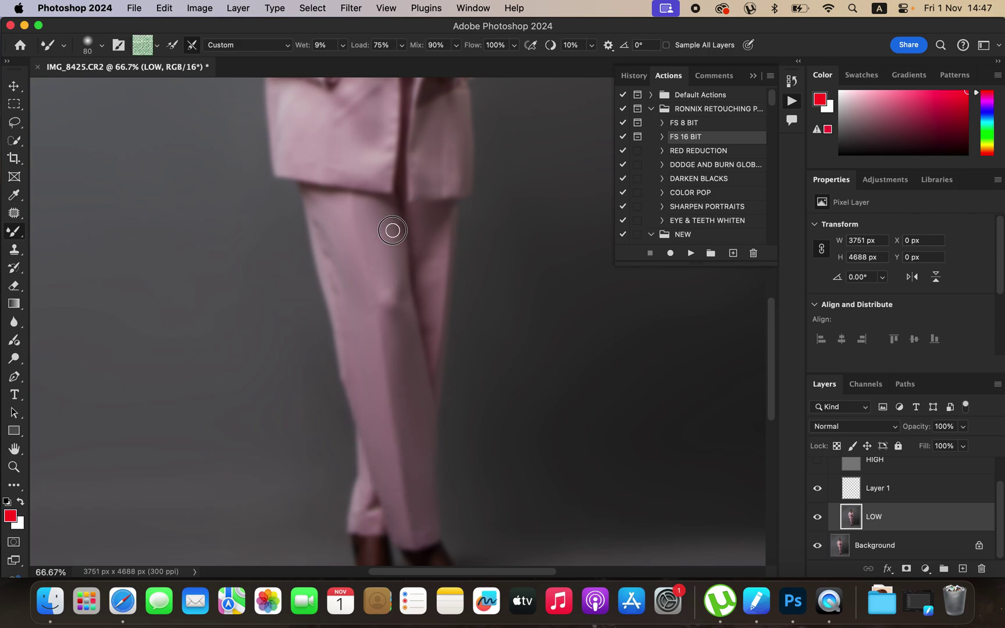
left_click_drag(429, 235, 433, 272)
Step: Blend the creases on the lower part of the jacket on the LOW layer with the Mixer Brush at 150 px
left_click_drag(505, 245, 515, 330)
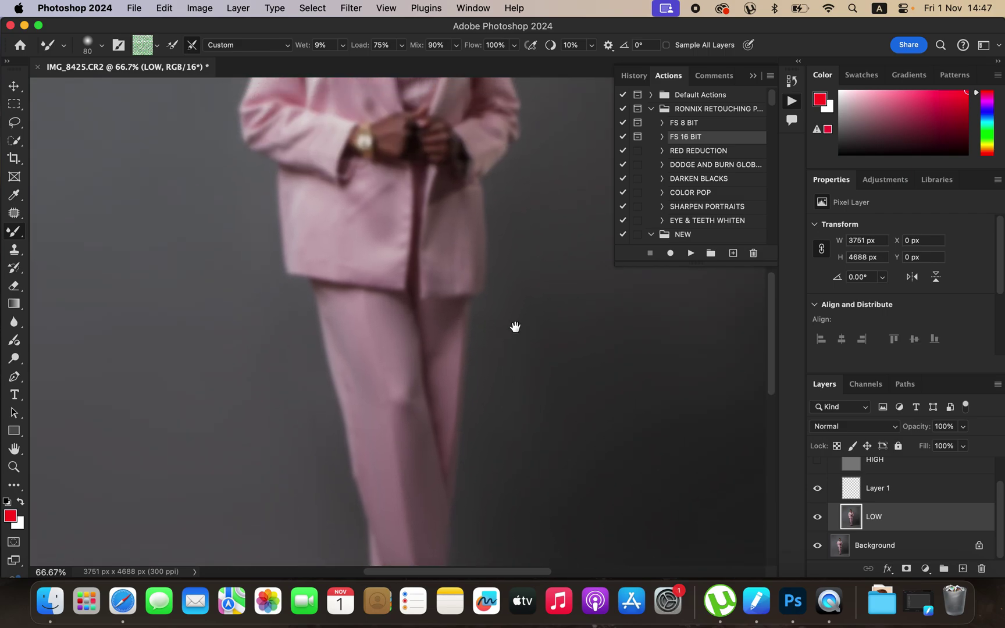
key("bracketright")
mouse_move(463, 240)
left_mouse_down()
mouse_move(445, 265)
mouse_move(462, 261)
mouse_move(454, 281)
mouse_move(445, 246)
mouse_move(436, 265)
mouse_move(462, 288)
mouse_move(449, 248)
left_mouse_up()
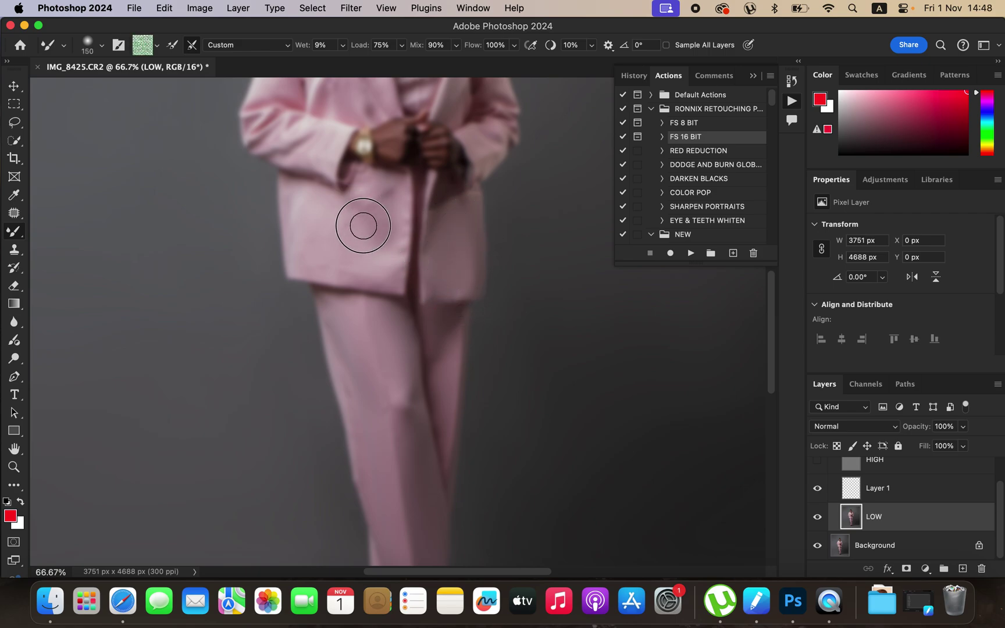
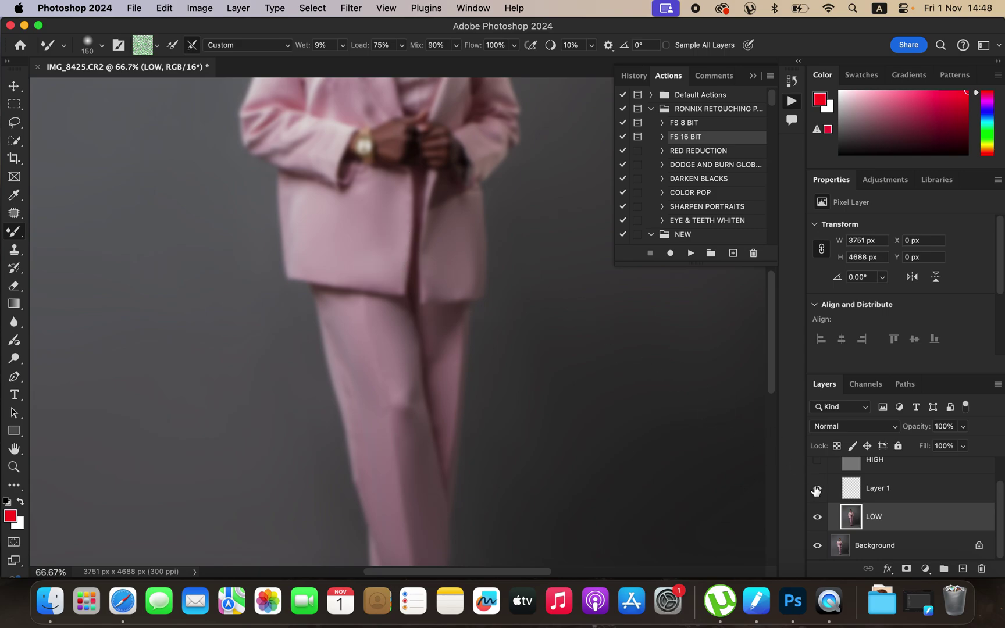
Step: Show the HIGH layer again and compare the full portrait with and without the FS 16 BIT group
left_click(819, 470)
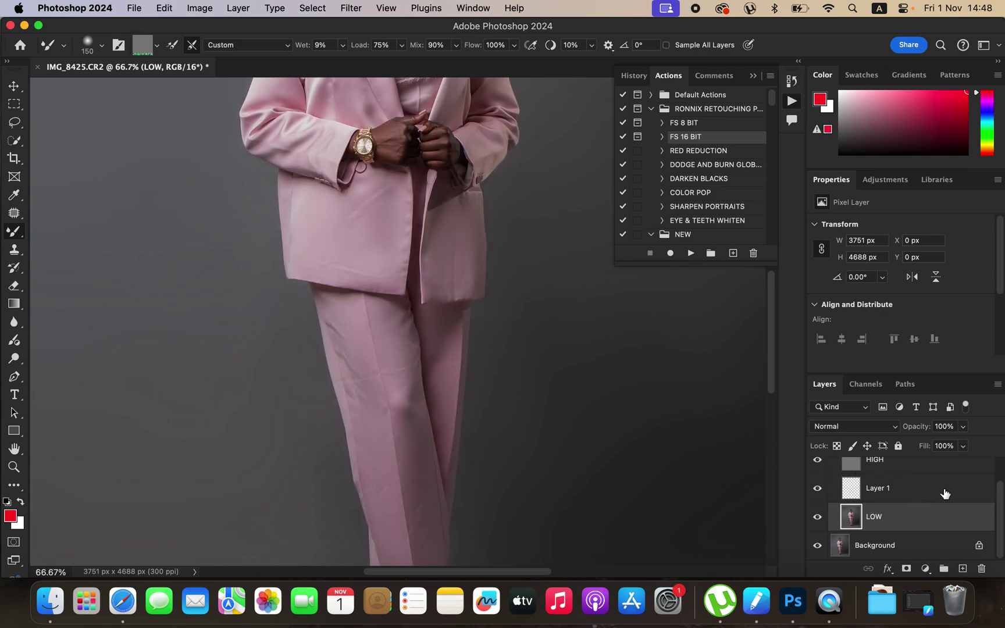
scroll(1000, 507, "up", 2)
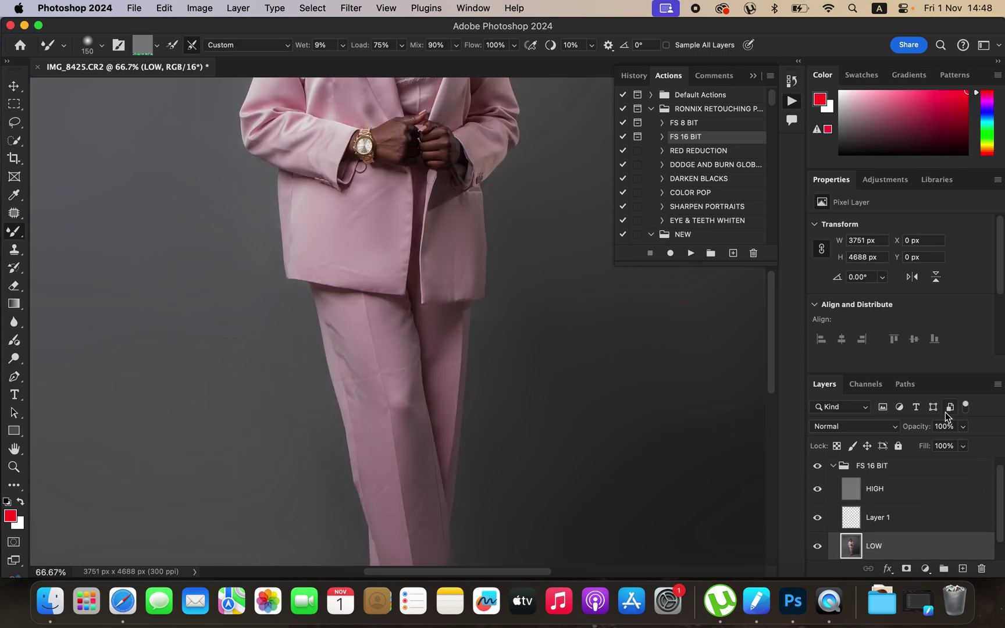
key("super+minus")
key("super+minus")
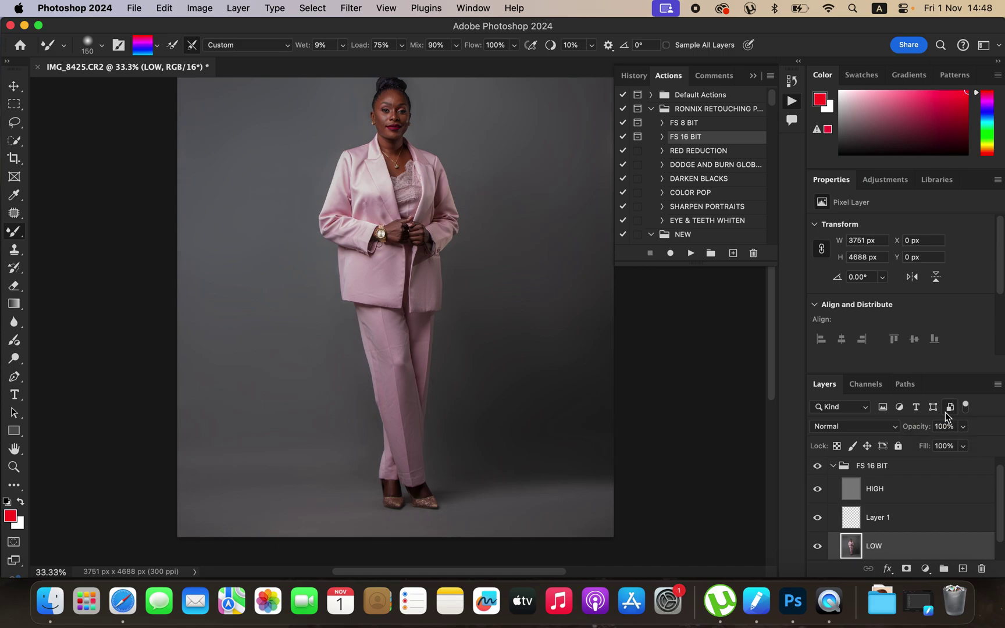
left_click(817, 465)
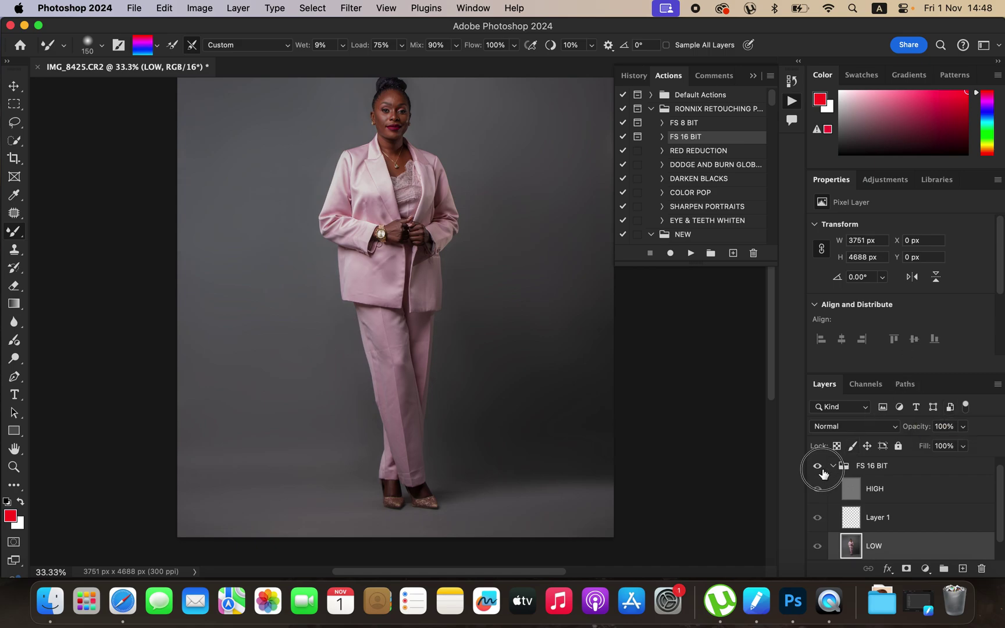
left_click(819, 467)
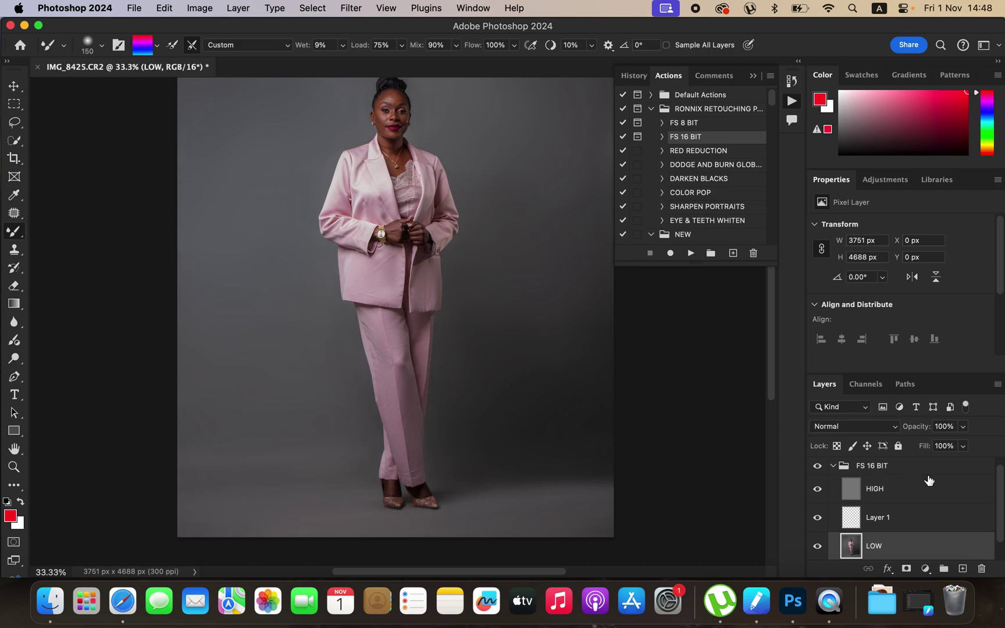
Step: Delete the FS 16 BIT group and rerun the FS 16 BIT action with a Gaussian Blur radius of 4 pixels
left_click_drag(924, 472, 983, 569)
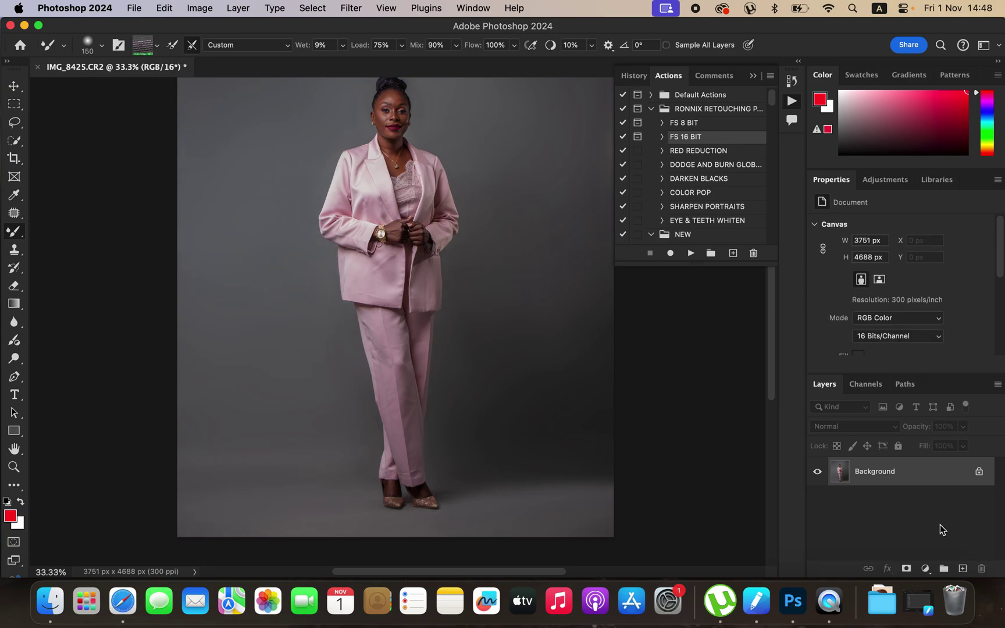
left_click(690, 254)
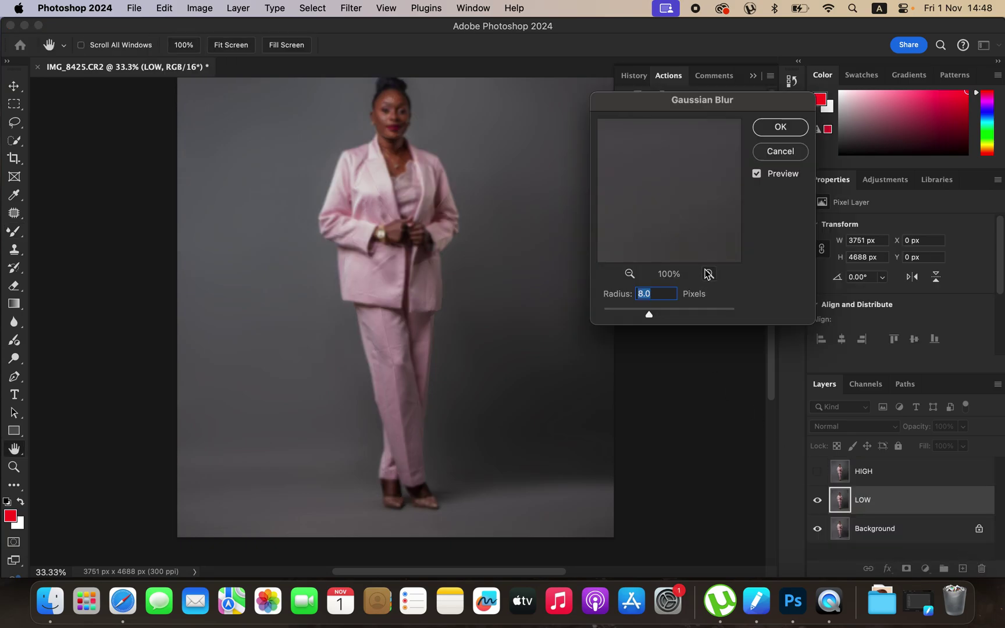
type("4")
left_click(780, 128)
Step: Remove the Black & White adjustment layer from the new frequency separation group and hide the HIGH layer
left_click_drag(967, 470, 981, 568)
left_click(817, 463)
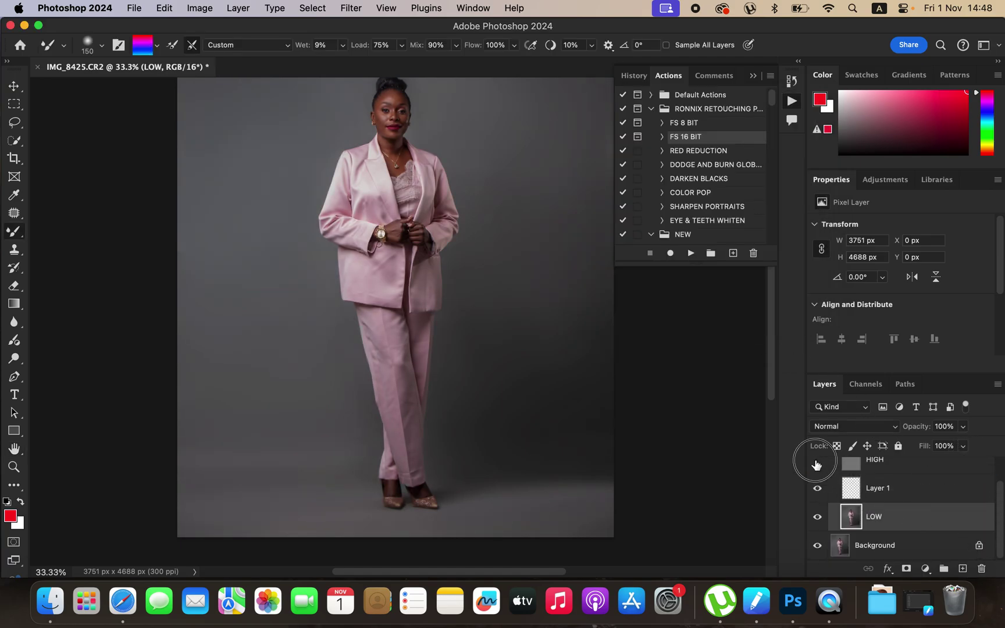
Step: Blend out the creases on the trousers and lower jacket on the LOW layer with the 150 px Mixer Brush, and show the HIGH layer again
key("super+equal")
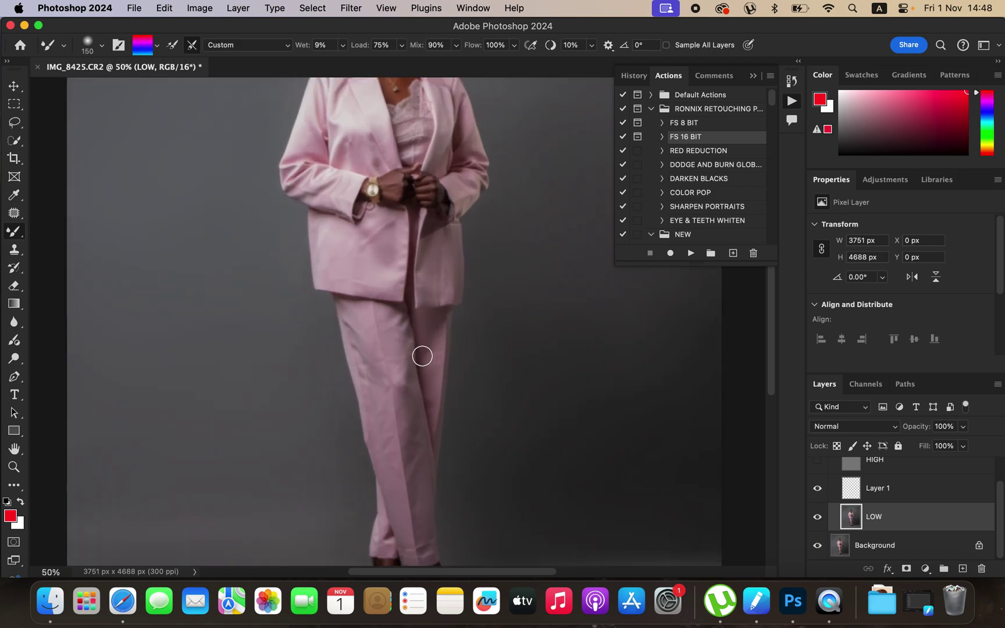
mouse_move(392, 341)
left_mouse_down()
mouse_move(396, 357)
mouse_move(392, 325)
mouse_move(403, 356)
left_mouse_up()
left_click_drag(413, 398, 430, 549)
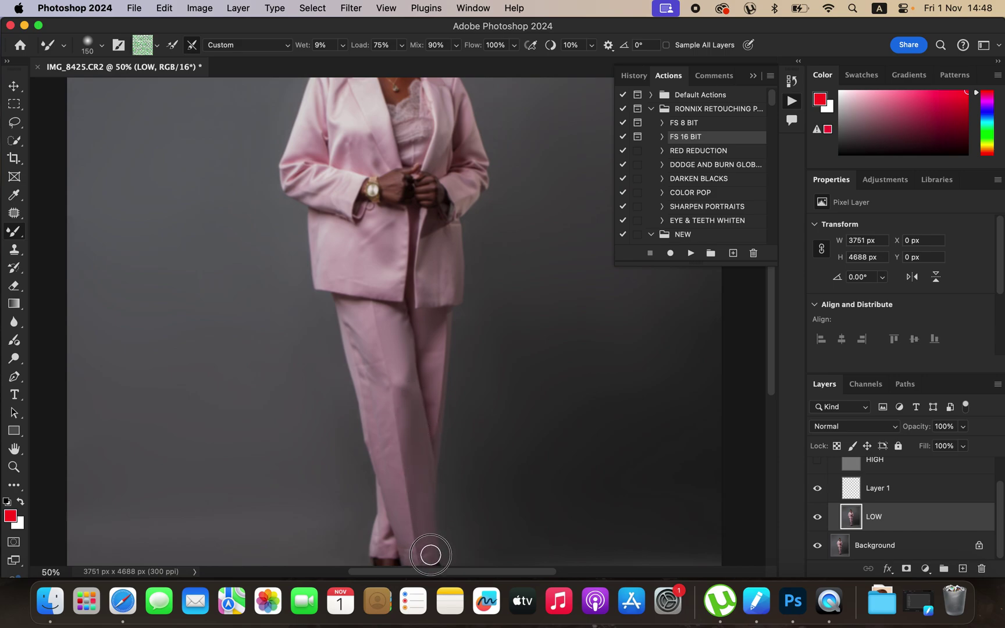
mouse_move(395, 450)
left_mouse_down()
mouse_move(390, 474)
mouse_move(366, 338)
mouse_move(383, 402)
mouse_move(409, 427)
left_mouse_up()
mouse_move(390, 323)
left_mouse_down()
mouse_move(386, 314)
mouse_move(397, 342)
left_mouse_up()
left_click_drag(427, 467, 421, 468)
mouse_move(423, 512)
left_mouse_down()
mouse_move(427, 551)
mouse_move(403, 518)
mouse_move(408, 544)
left_mouse_up()
left_click_drag(392, 474, 354, 314)
mouse_move(434, 351)
left_mouse_down()
mouse_move(435, 392)
mouse_move(435, 251)
mouse_move(442, 260)
mouse_move(431, 288)
mouse_move(445, 283)
mouse_move(445, 295)
mouse_move(454, 266)
mouse_move(442, 285)
mouse_move(433, 272)
mouse_move(425, 283)
mouse_move(444, 295)
mouse_move(438, 270)
mouse_move(415, 288)
mouse_move(379, 246)
mouse_move(374, 255)
mouse_move(386, 225)
mouse_move(392, 276)
mouse_move(389, 266)
mouse_move(379, 278)
mouse_move(369, 266)
mouse_move(370, 233)
mouse_move(371, 274)
mouse_move(359, 283)
mouse_move(371, 267)
mouse_move(351, 272)
mouse_move(349, 254)
mouse_move(331, 263)
mouse_move(332, 239)
mouse_move(325, 270)
mouse_move(355, 270)
mouse_move(375, 229)
mouse_move(394, 247)
mouse_move(392, 284)
mouse_move(366, 328)
mouse_move(391, 440)
mouse_move(420, 452)
left_mouse_up()
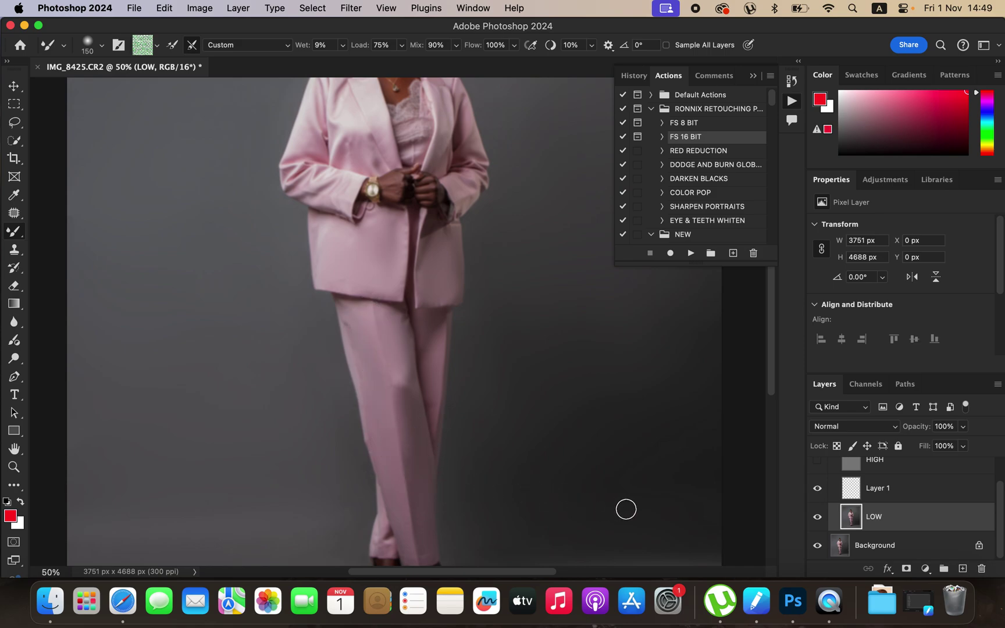
left_click_drag(381, 541, 385, 543)
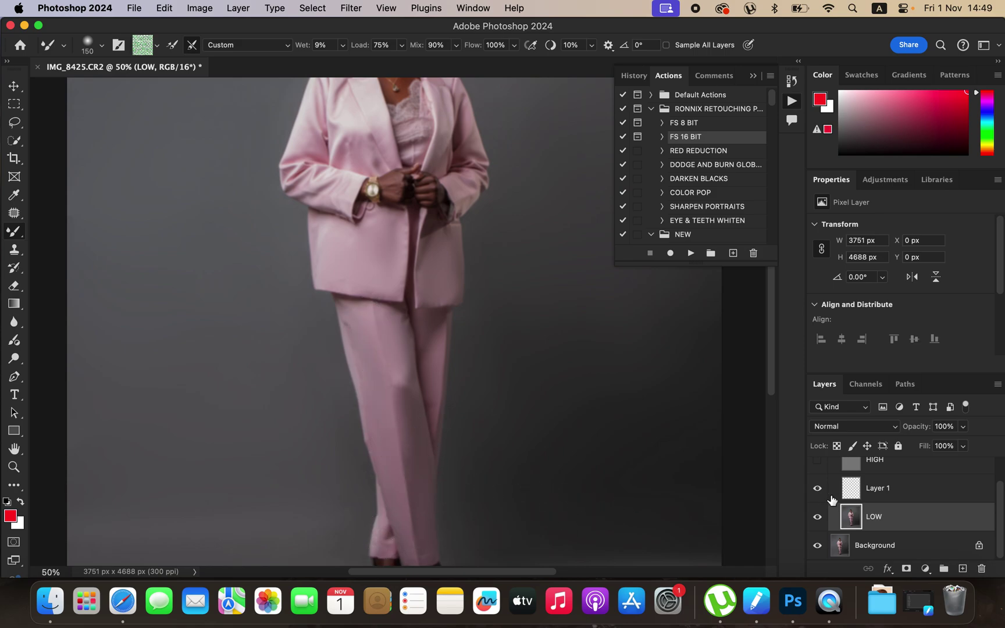
left_click(818, 462)
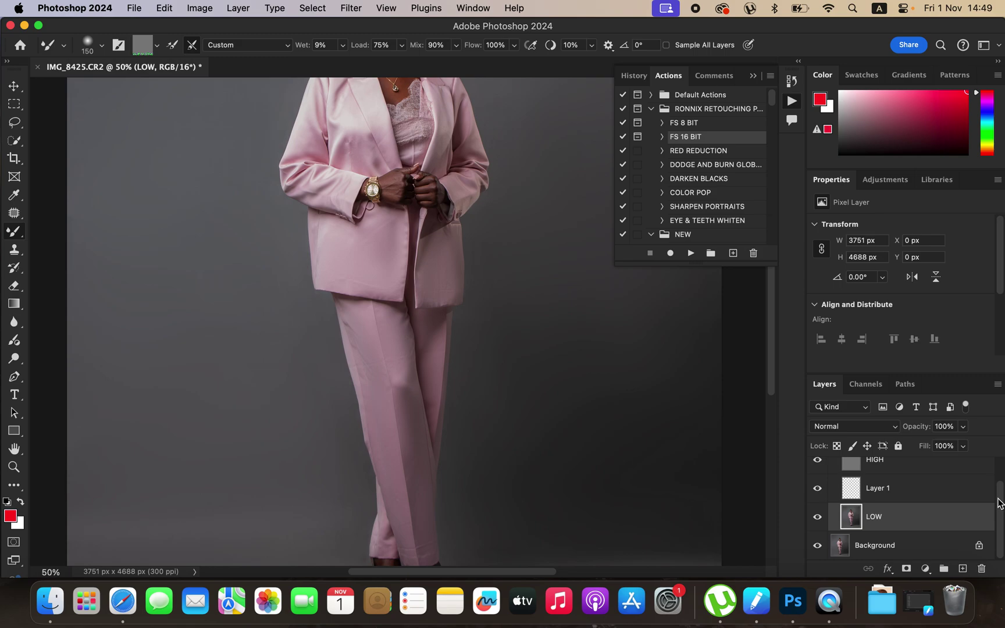
Step: Compare the retouched clothing before and after by repeatedly toggling the visibility of the FS 16 BIT group
left_click_drag(999, 503, 989, 483)
key("super+minus")
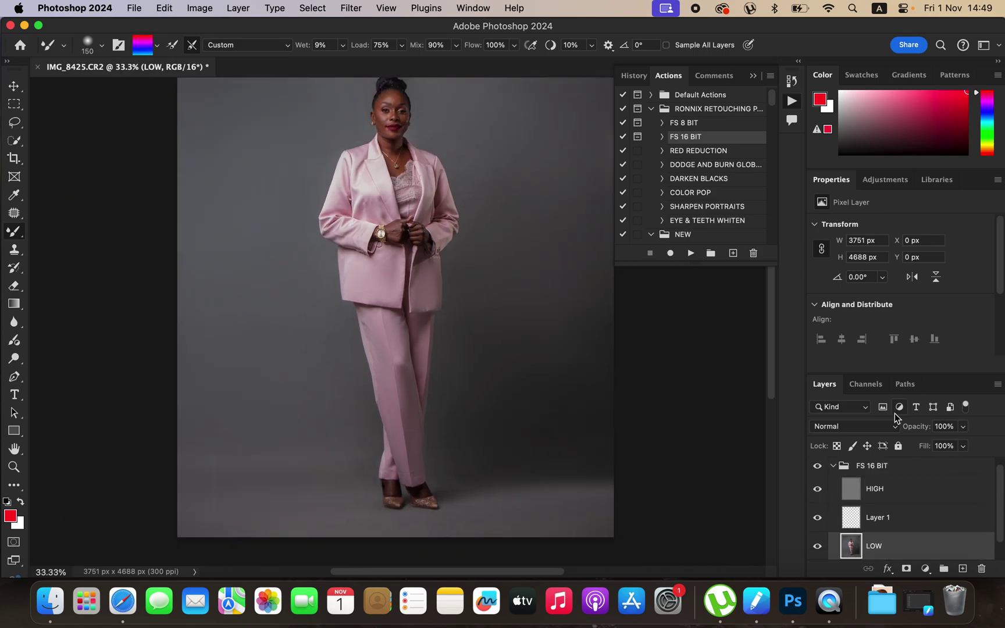
left_click(817, 465)
left_click(817, 466)
left_click(818, 466)
left_click(818, 465)
left_click(818, 466)
left_click(818, 467)
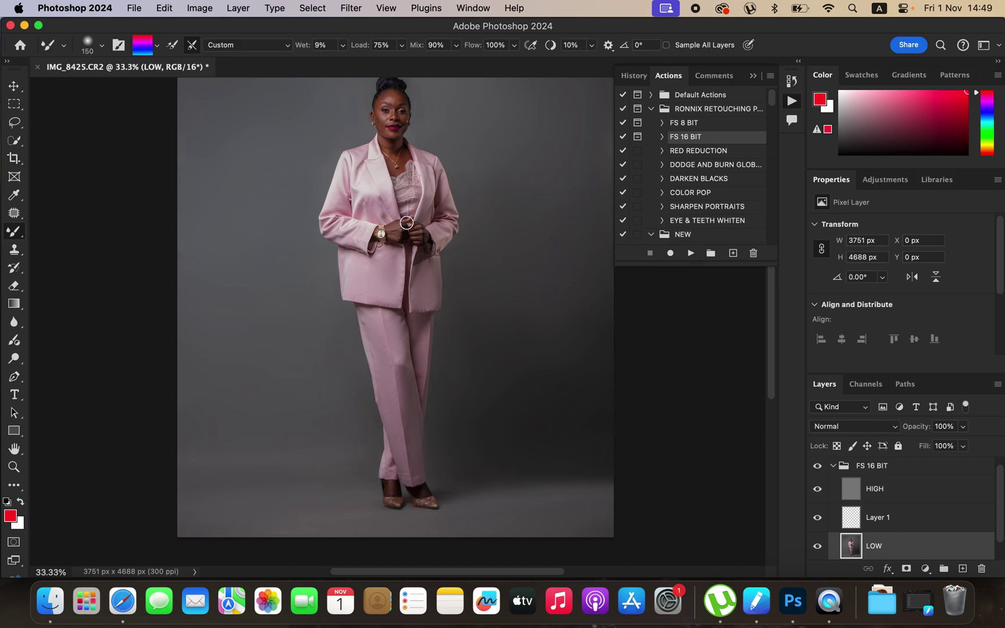